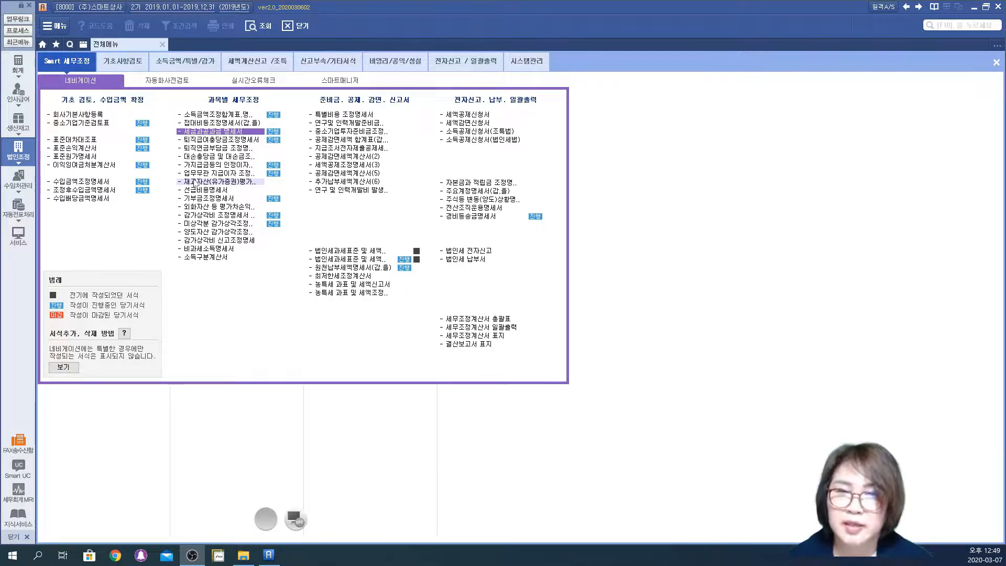
- Open the 합계잔액시산표 in the accounting module and query it as of December 31, 2019
{"action": "left_click", "coordinate": [14, 63]}
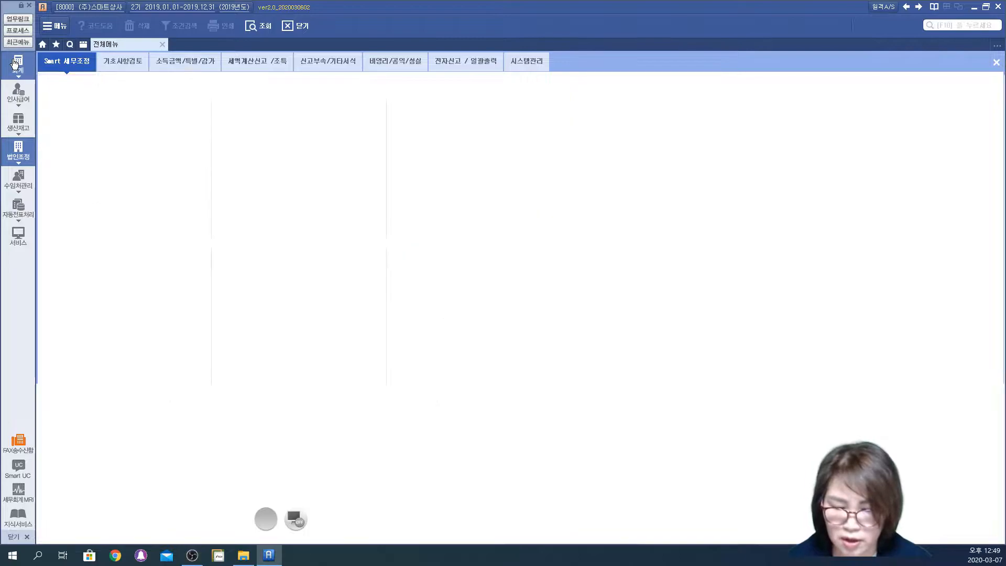
{"action": "left_click", "coordinate": [440, 110]}
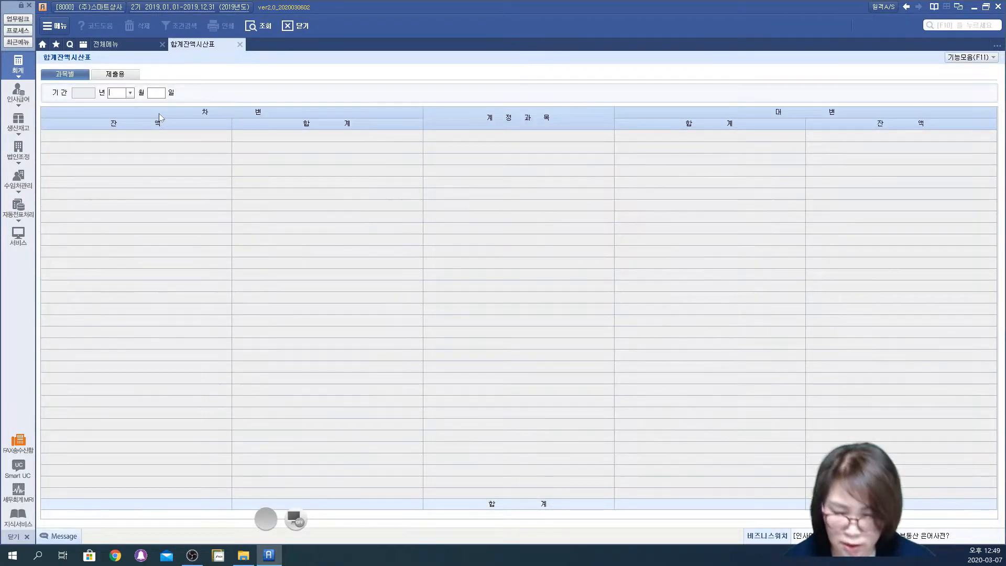
{"action": "key", "text": "Return"}
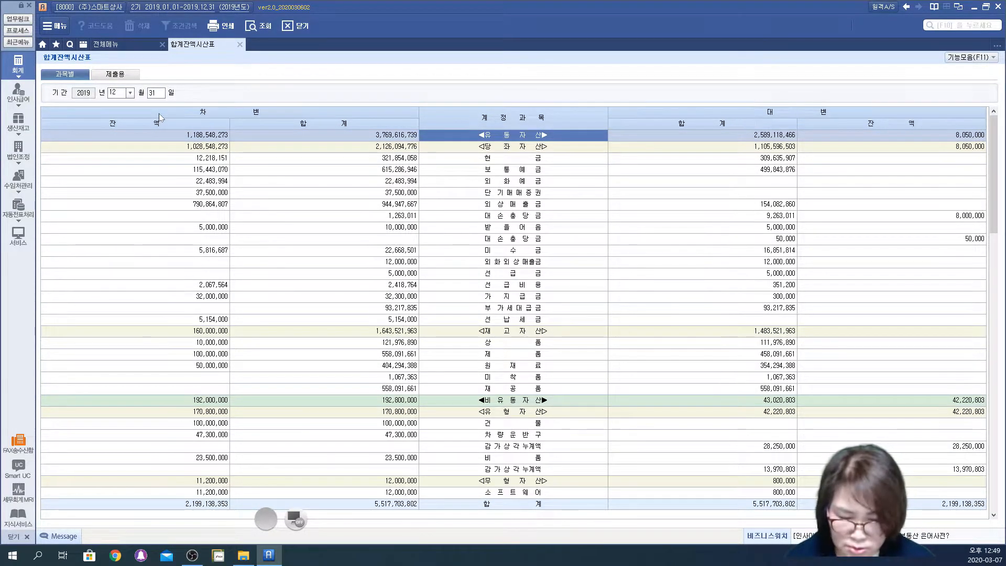
- Examine the year-end inventory and 단기매매증권 balances in the trial balance, circling both areas with the screen pen and clearing the marks
{"action": "left_click", "coordinate": [167, 342]}
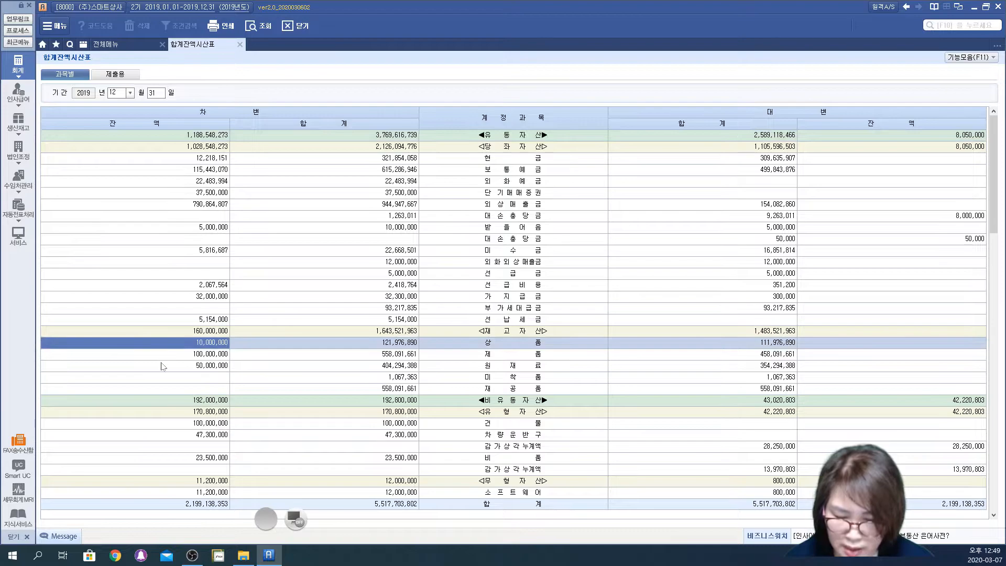
{"action": "left_click", "coordinate": [166, 357]}
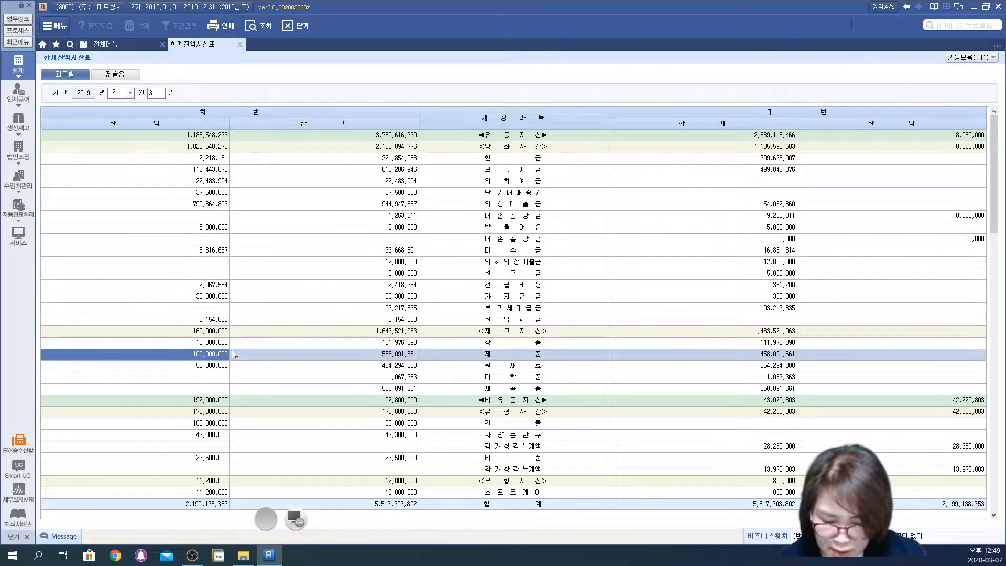
{"action": "mouse_move", "coordinate": [229, 383]}
{"action": "left_mouse_down"}
{"action": "mouse_move", "coordinate": [210, 325]}
{"action": "mouse_move", "coordinate": [234, 388]}
{"action": "left_mouse_up"}
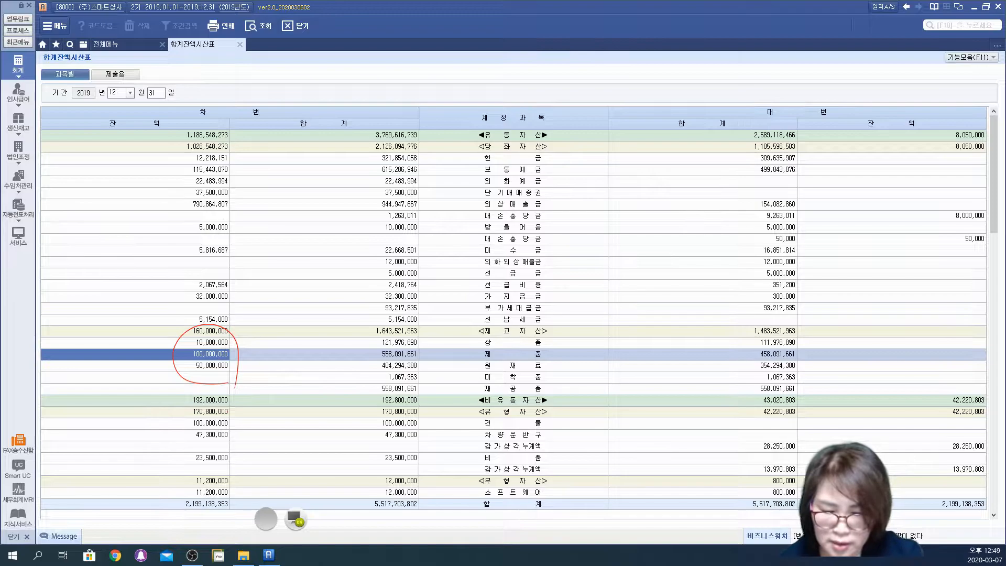
{"action": "mouse_move", "coordinate": [241, 200]}
{"action": "left_mouse_down"}
{"action": "mouse_move", "coordinate": [231, 181]}
{"action": "mouse_move", "coordinate": [227, 216]}
{"action": "left_mouse_up"}
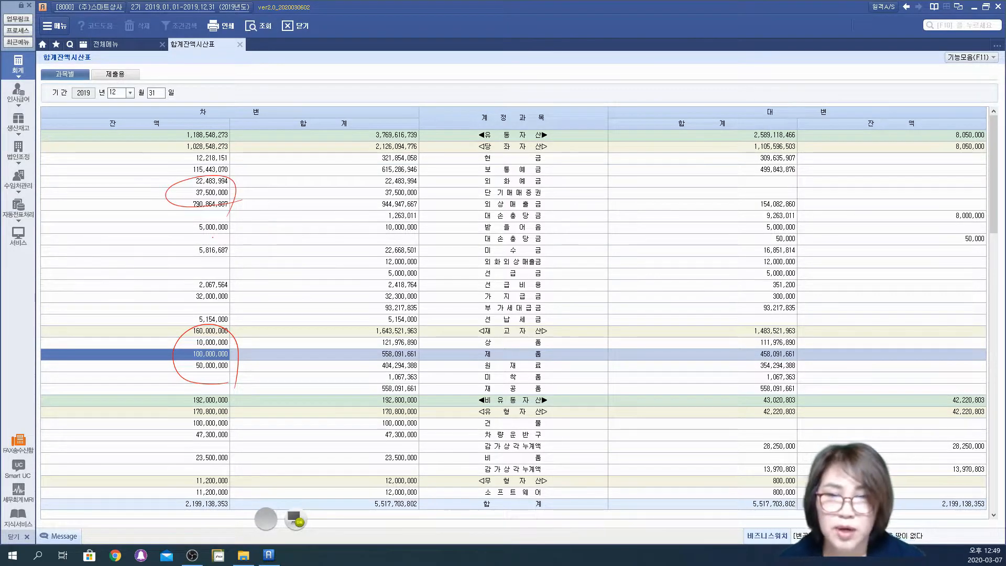
{"action": "left_click", "coordinate": [295, 520]}
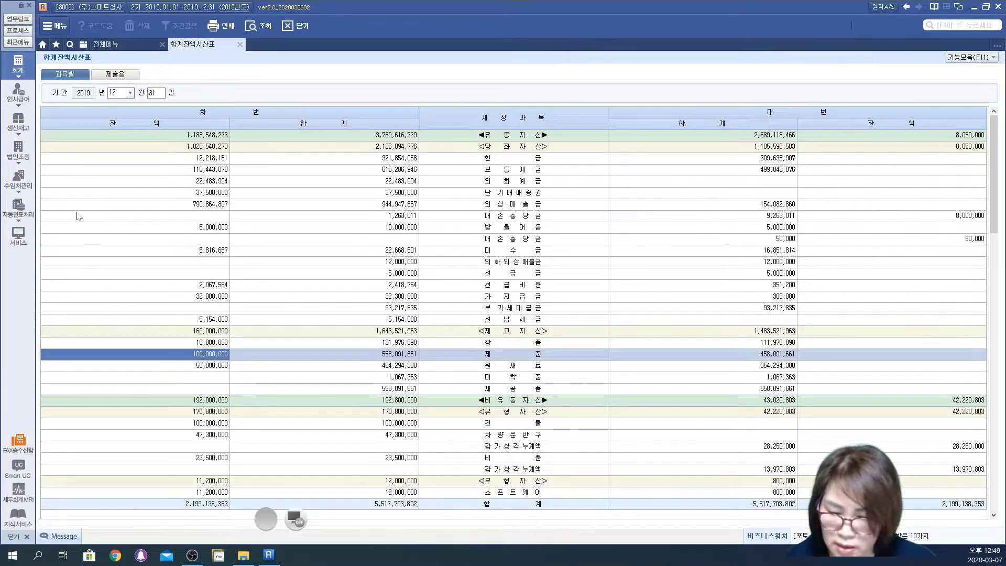
- Open the 재고자산(유가증권)평가조정명세서 in 법인조정, check back on the 합계잔액시산표, and return to the form
{"action": "left_click", "coordinate": [16, 157]}
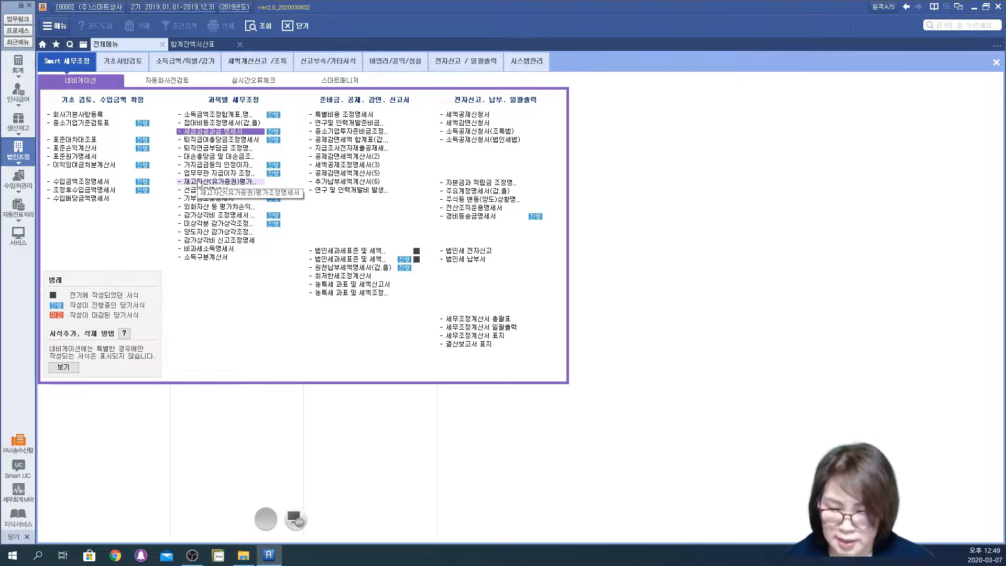
{"action": "left_click", "coordinate": [198, 182]}
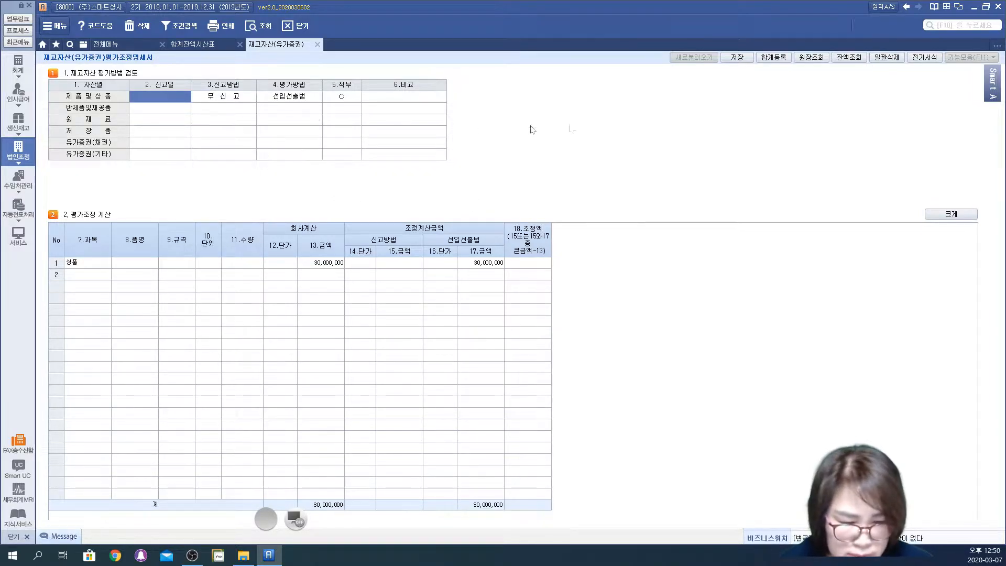
{"action": "left_click", "coordinate": [190, 46]}
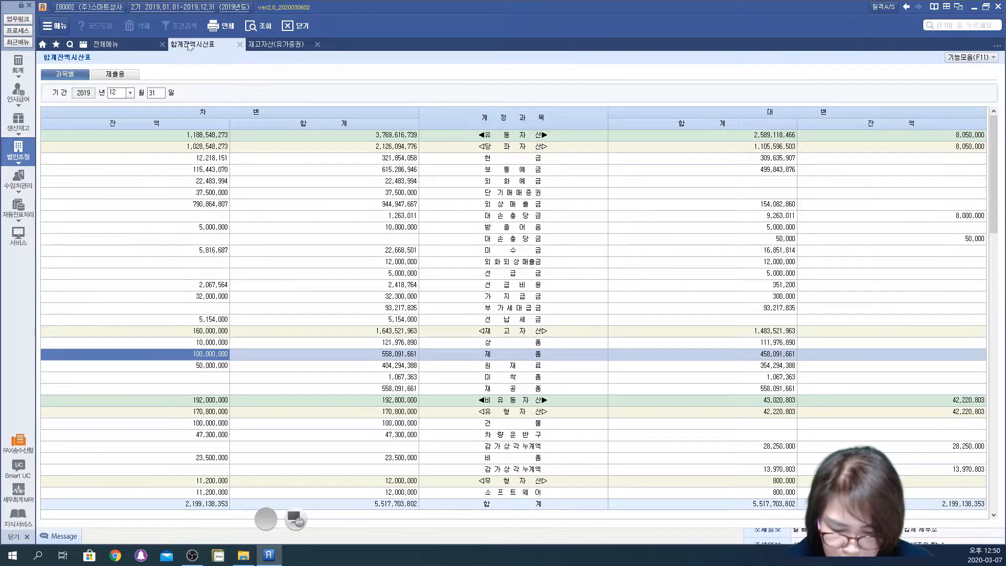
{"action": "left_click", "coordinate": [273, 45]}
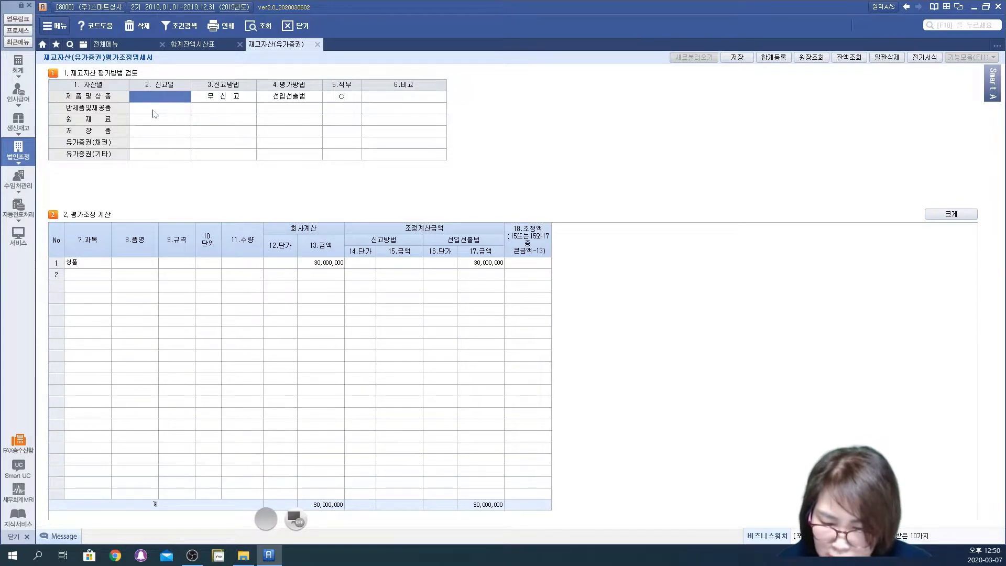
- Review the asset categories from 제품 및 상품 to 유가증권(기타) in the valuation method table
{"action": "key", "text": "Down"}
{"action": "key", "text": "Down"}
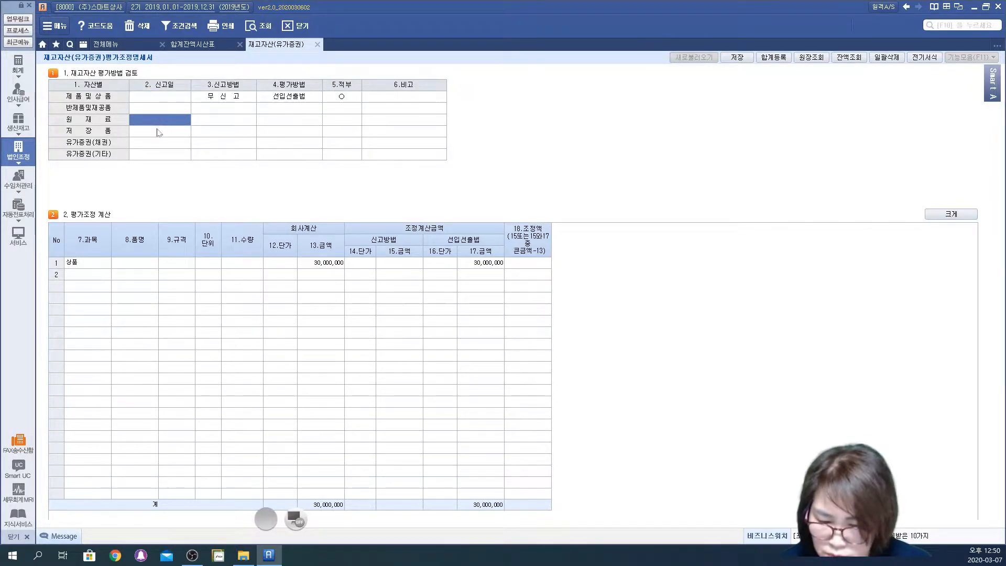
{"action": "key", "text": "Down"}
{"action": "key", "text": "Down"}
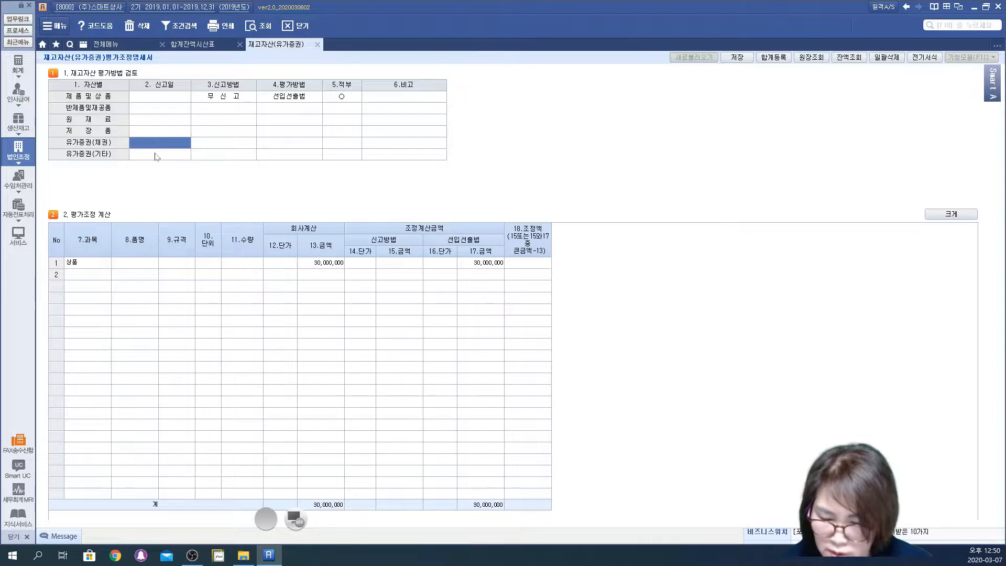
{"action": "key", "text": "Down"}
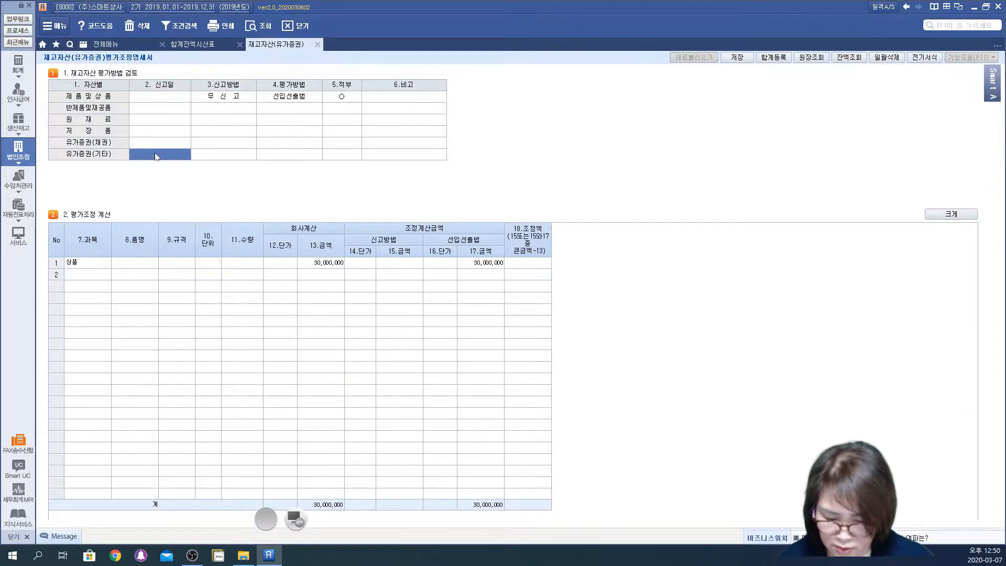
- Enter 2019-03-31 as the 신고일 for 제품 및 상품
{"action": "left_click", "coordinate": [145, 97]}
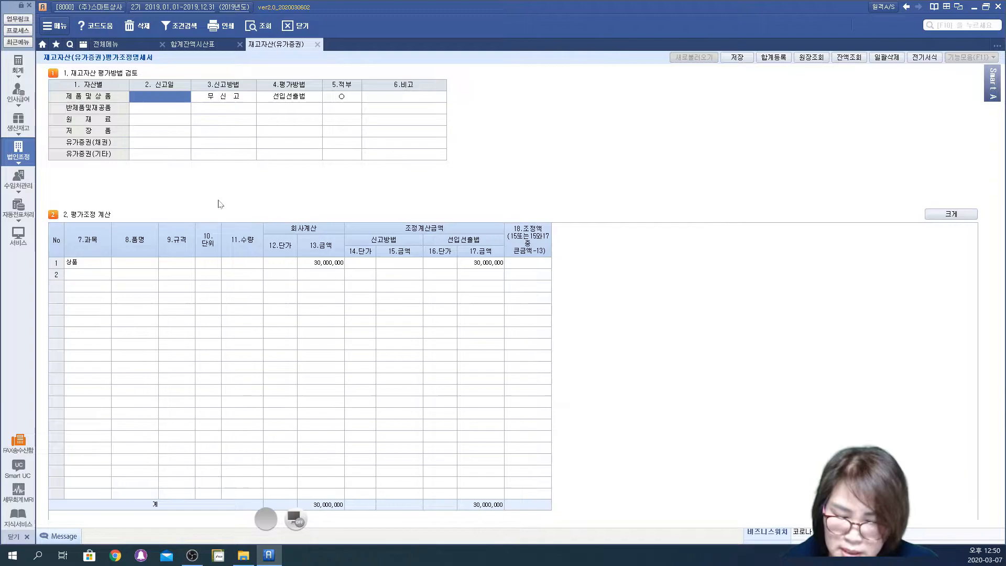
{"action": "type", "text": "2"}
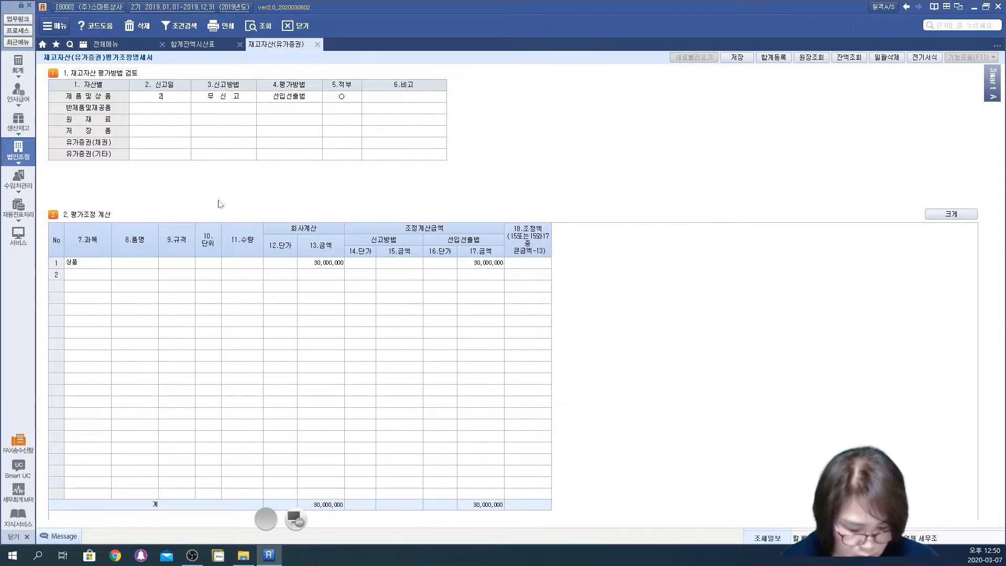
{"action": "type", "text": "019-03-31"}
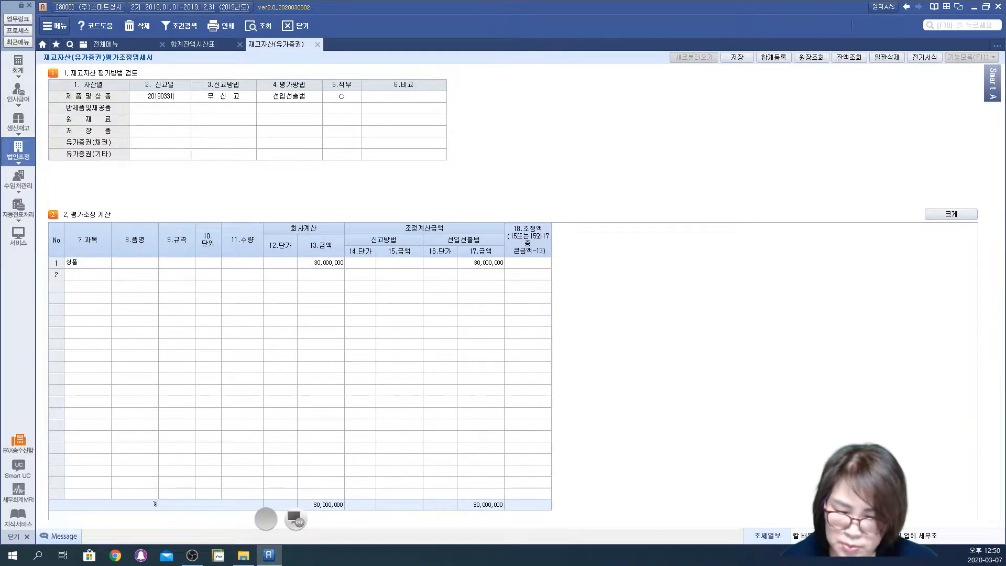
{"action": "key", "text": "Return"}
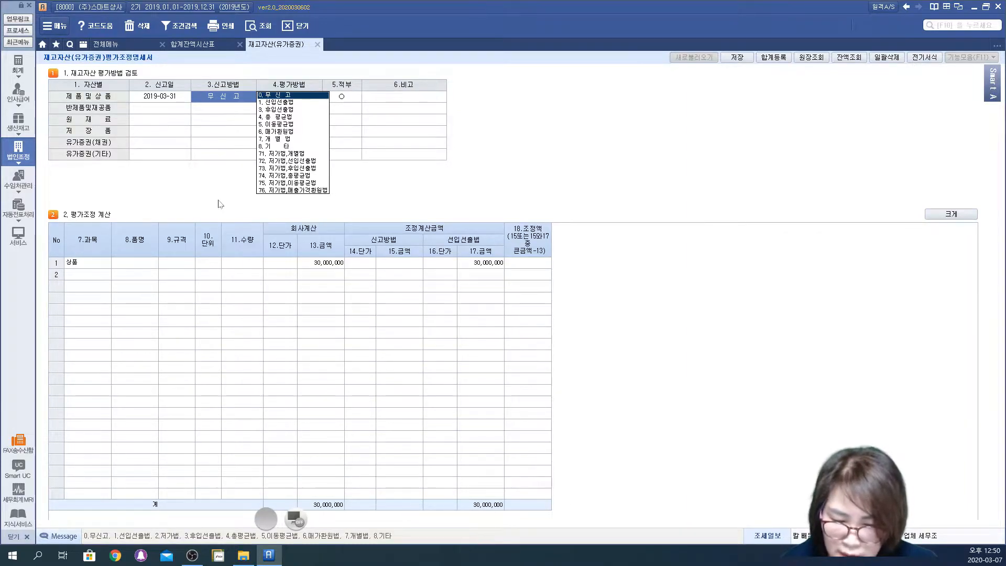
- Set the 신고방법 for 제품 및 상품 to 선입선출법, keeping 평가방법 as 선입선출법 and 적부 as 적
{"action": "type", "text": "1"}
{"action": "key", "text": "Return"}
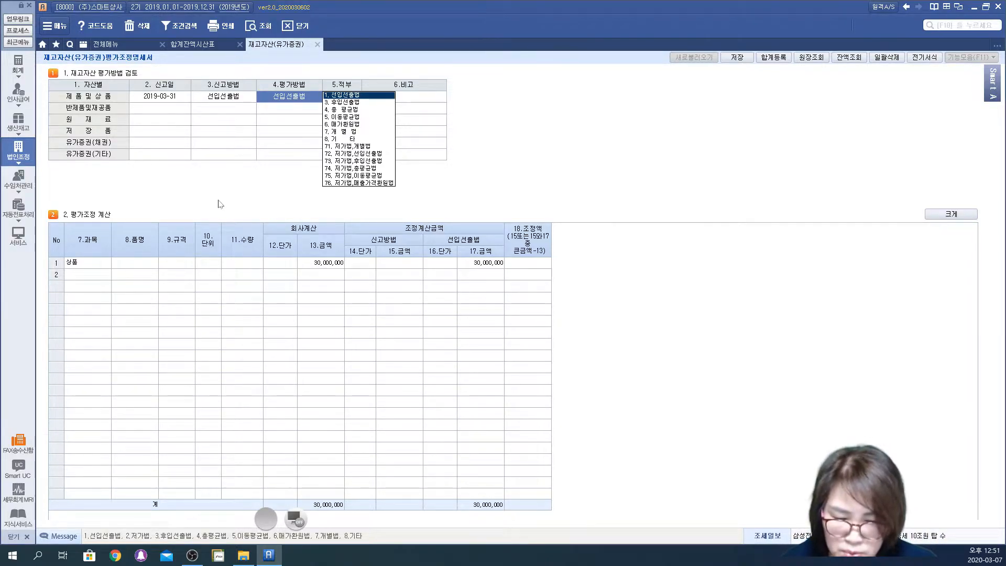
{"action": "key", "text": "Return"}
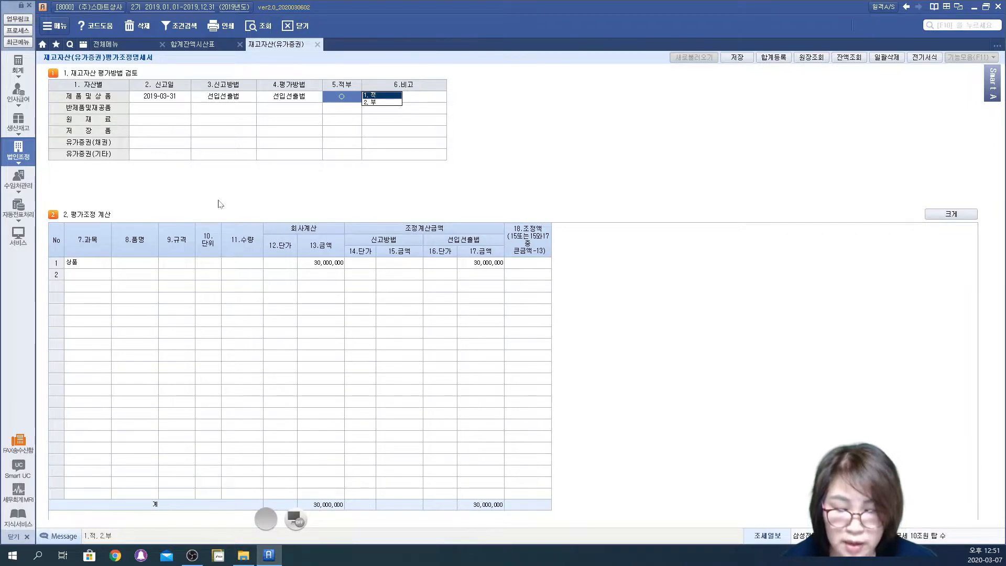
{"action": "key", "text": "Return"}
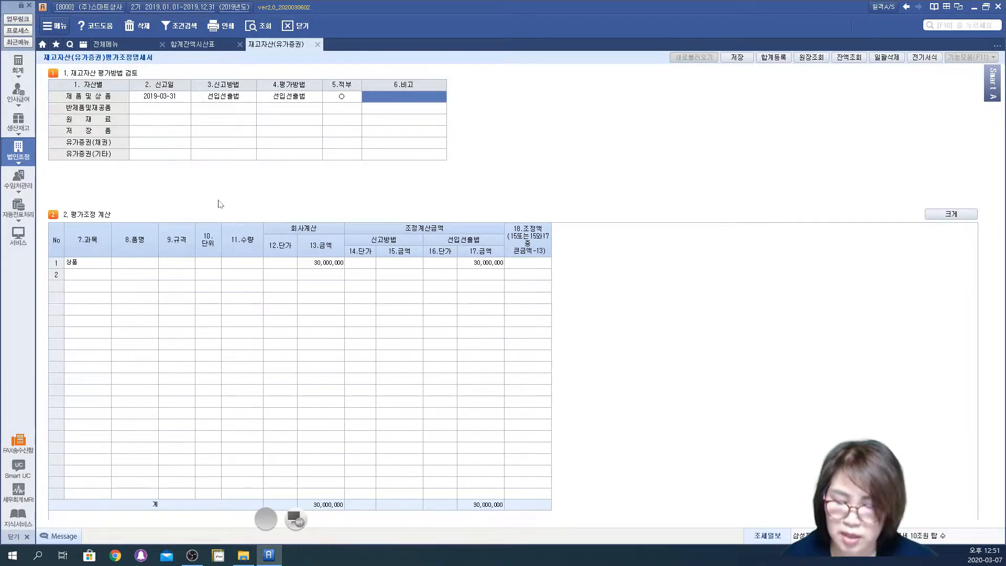
{"action": "key", "text": "Return"}
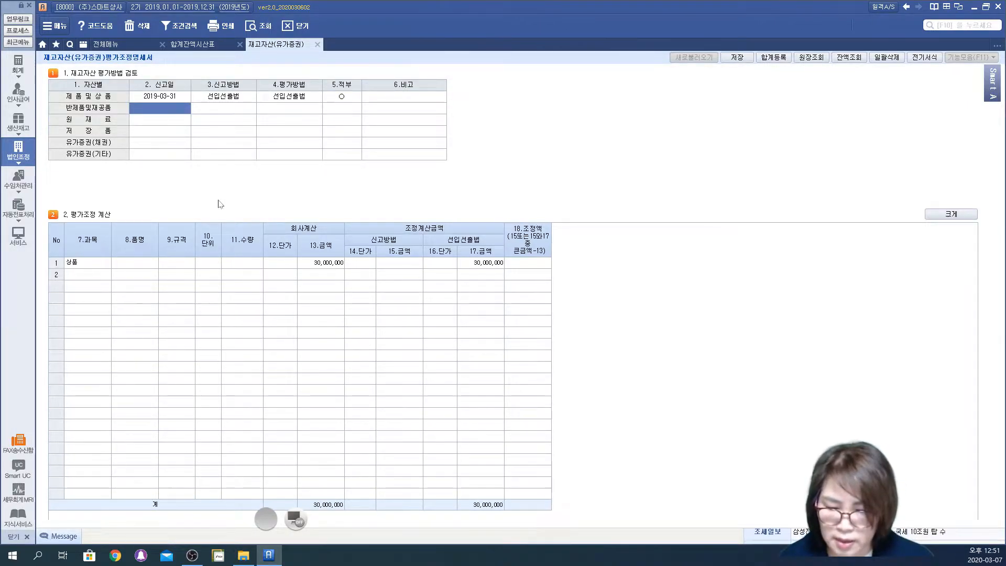
- For 반제품및재공품, leave the 신고일 blank, set 신고방법 to 무신고 and 평가방법 to 후입선출법
{"action": "type", "text": "20"}
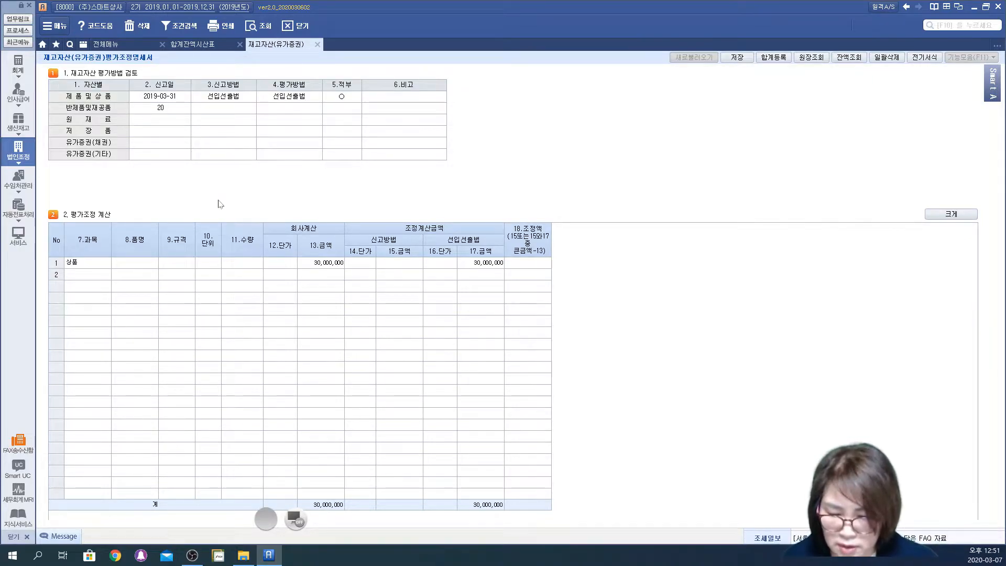
{"action": "key", "text": "Return"}
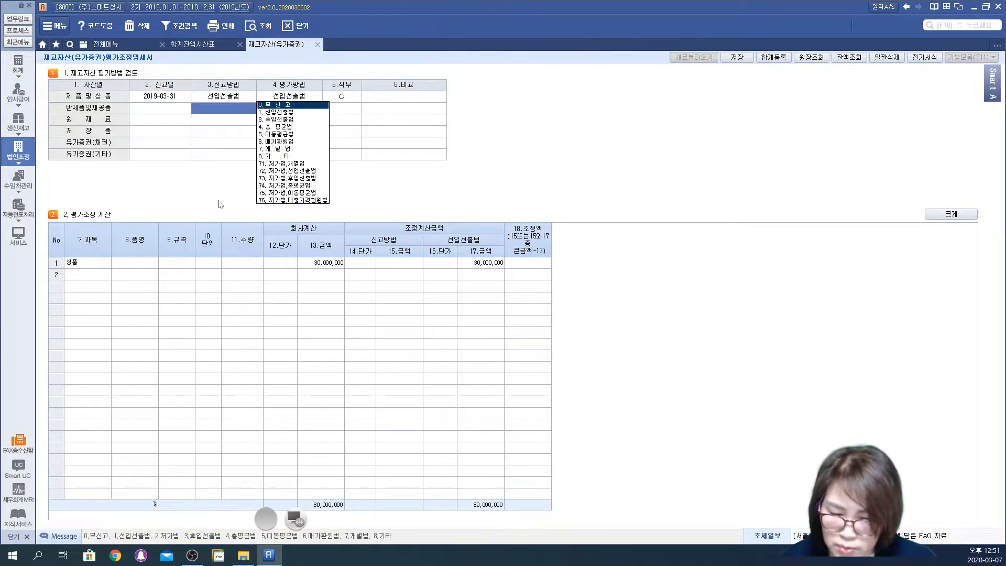
{"action": "key", "text": "Return"}
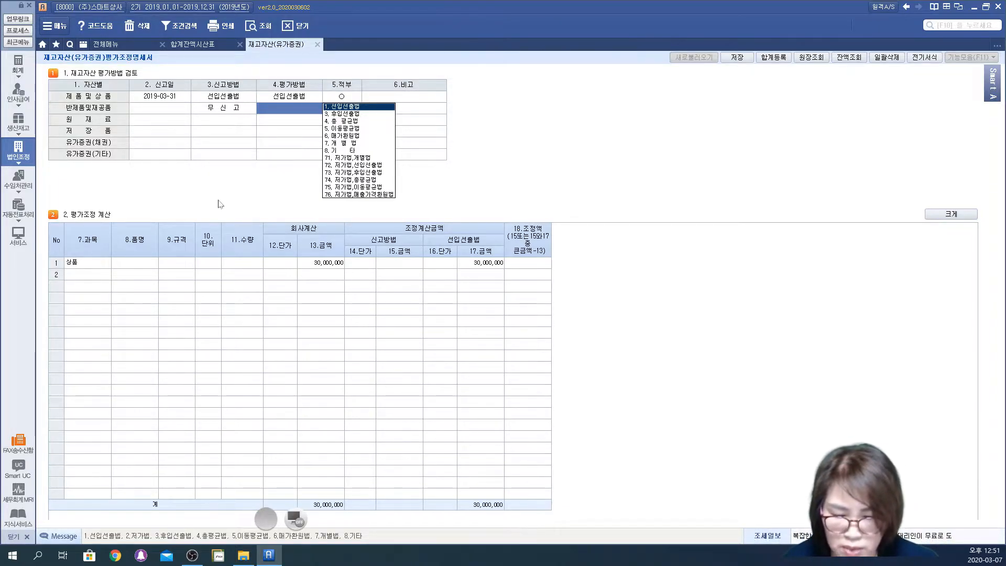
{"action": "key", "text": "Escape"}
{"action": "key", "text": "Return"}
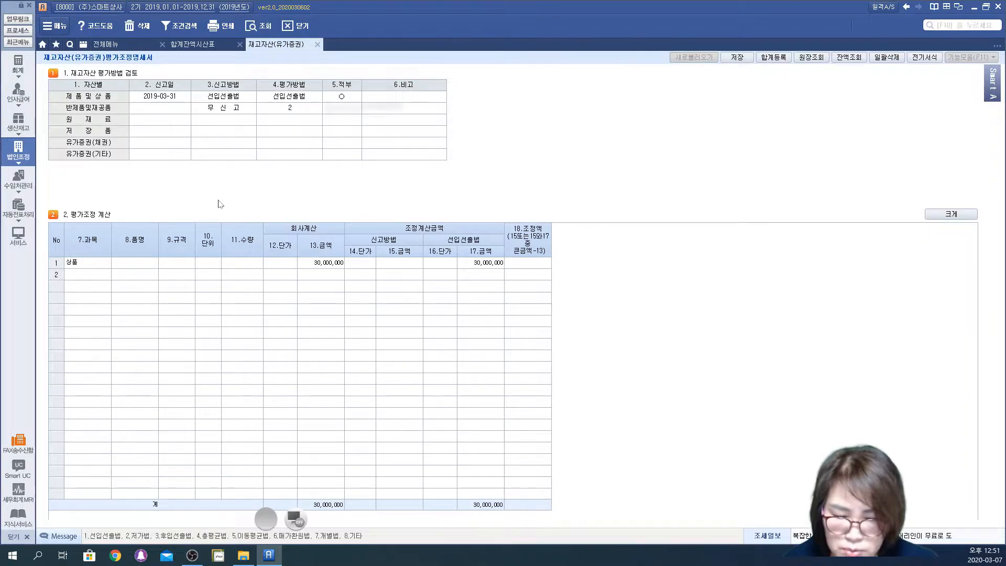
{"action": "key", "text": "shift+Tab"}
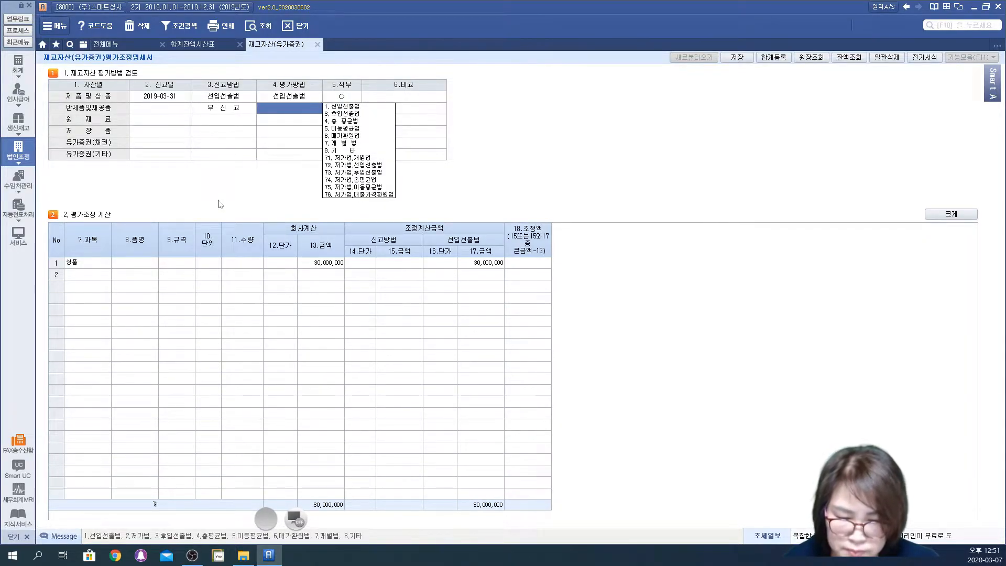
{"action": "type", "text": "3"}
{"action": "key", "text": "Return"}
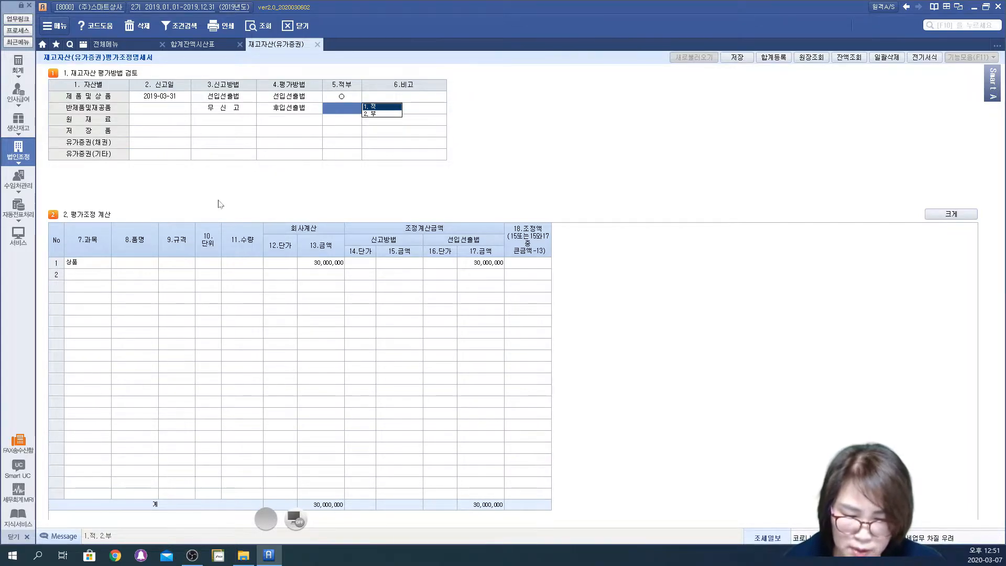
- Set the 적부 of 반제품및재공품 to 부
{"action": "type", "text": "1"}
{"action": "key", "text": "Return"}
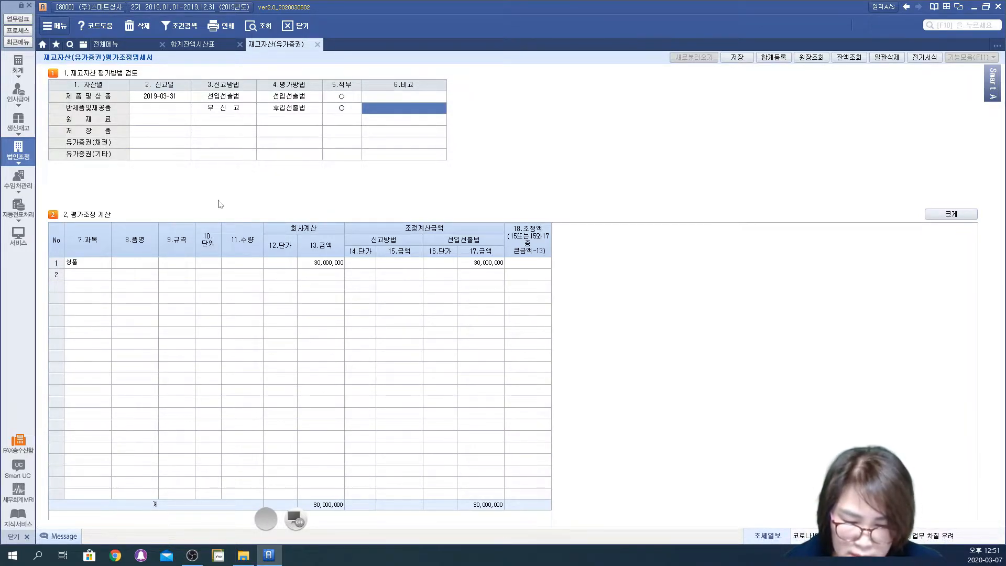
{"action": "key", "text": "Left"}
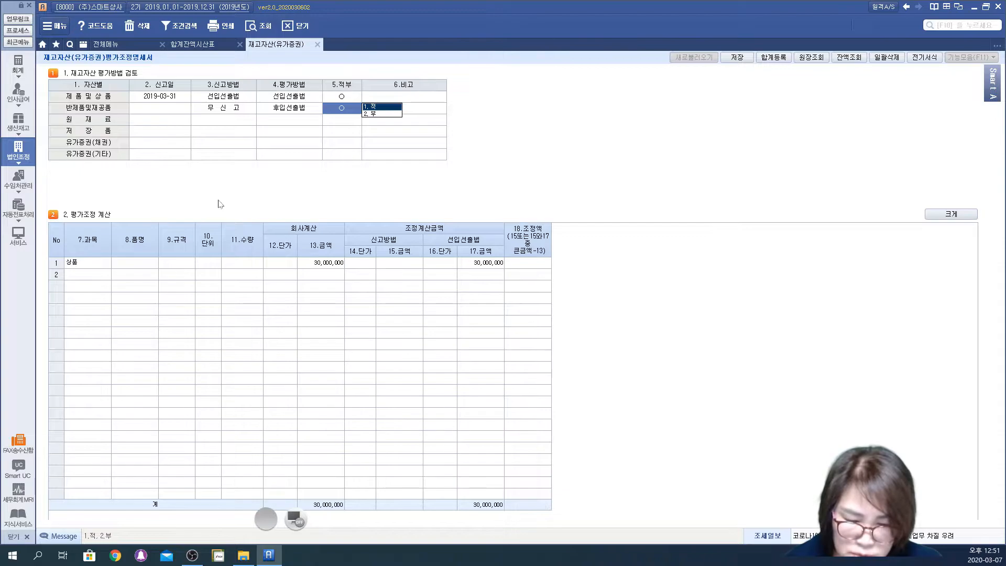
{"action": "type", "text": "2"}
{"action": "key", "text": "Return"}
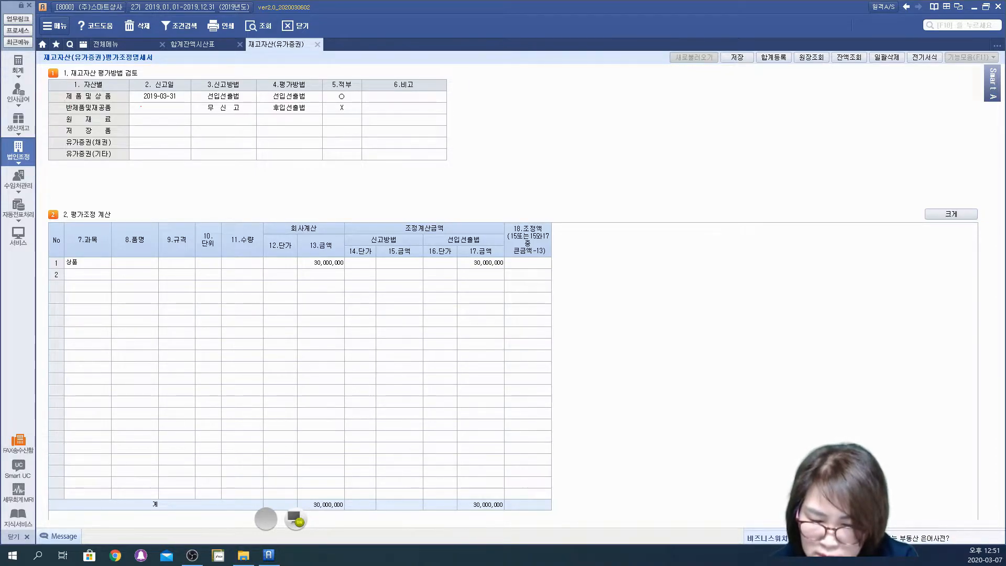
- Mark the 신고일, 신고방법 and 평가방법 entries of 제품 및 상품 with the screen pen, and clear the marks
{"action": "mouse_move", "coordinate": [185, 102]}
{"action": "left_mouse_down"}
{"action": "mouse_move", "coordinate": [141, 71]}
{"action": "mouse_move", "coordinate": [173, 116]}
{"action": "mouse_move", "coordinate": [201, 122]}
{"action": "mouse_move", "coordinate": [195, 73]}
{"action": "mouse_move", "coordinate": [209, 101]}
{"action": "mouse_move", "coordinate": [319, 104]}
{"action": "left_mouse_up"}
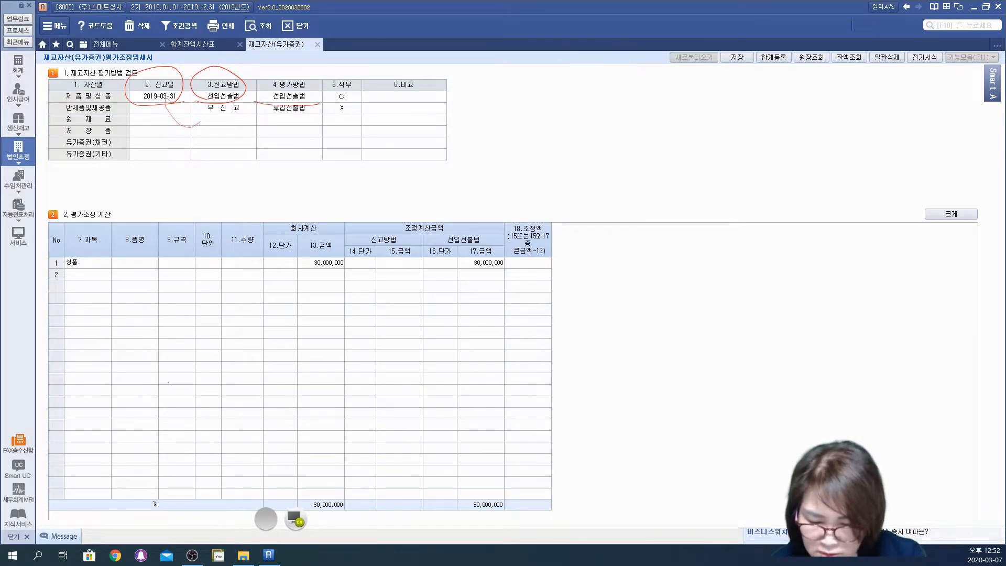
{"action": "left_click", "coordinate": [297, 516]}
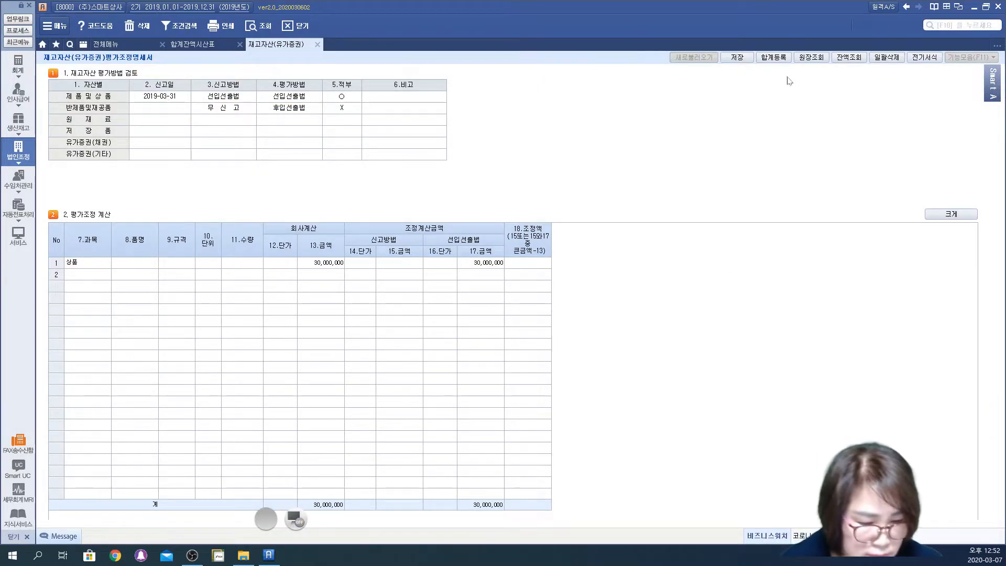
- Look up the year-end balance of 상품 in the account balance inquiry, using 146 as both ends of the account range
{"action": "left_click", "coordinate": [844, 61]}
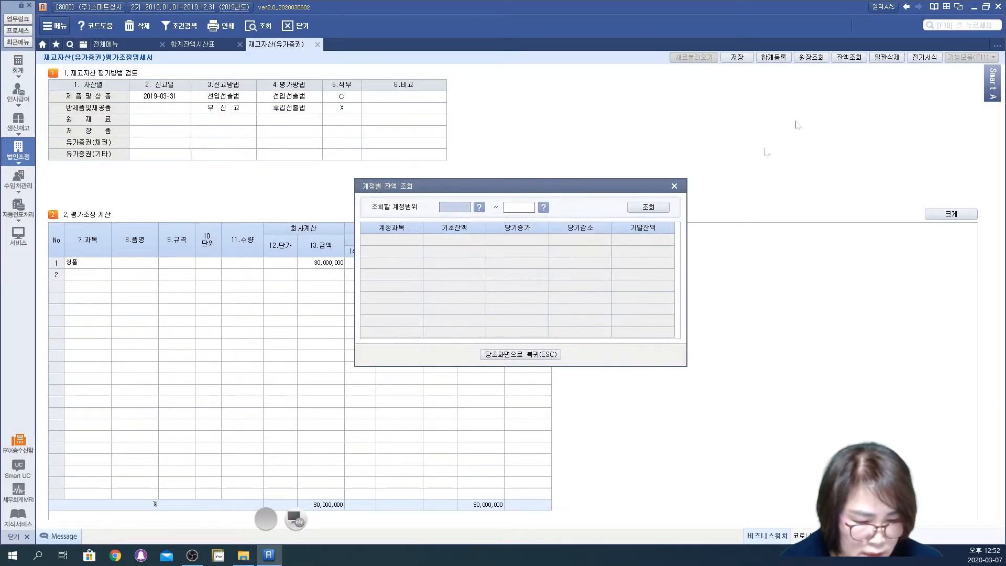
{"action": "type", "text": "146"}
{"action": "key", "text": "Return"}
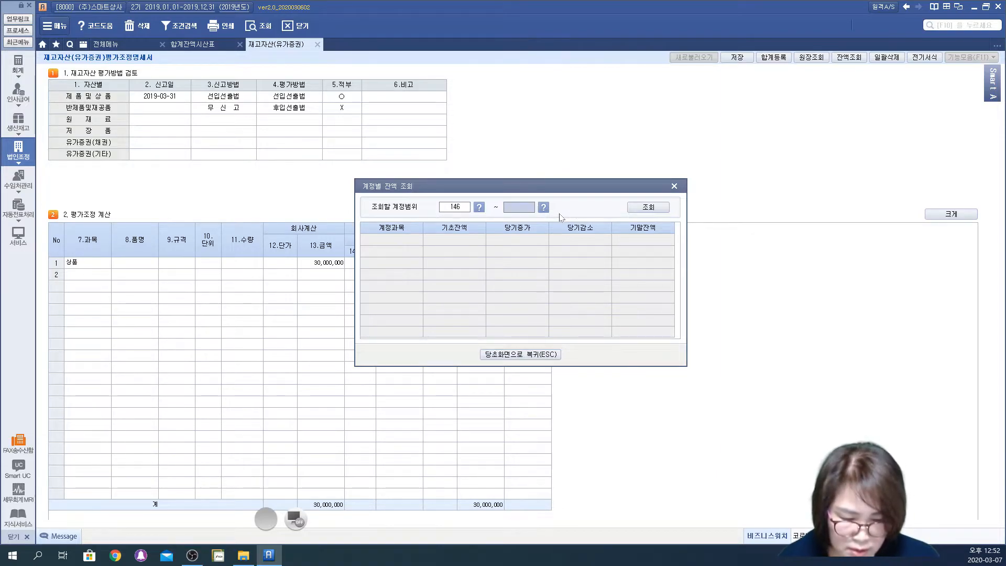
{"action": "type", "text": "146"}
{"action": "key", "text": "Return"}
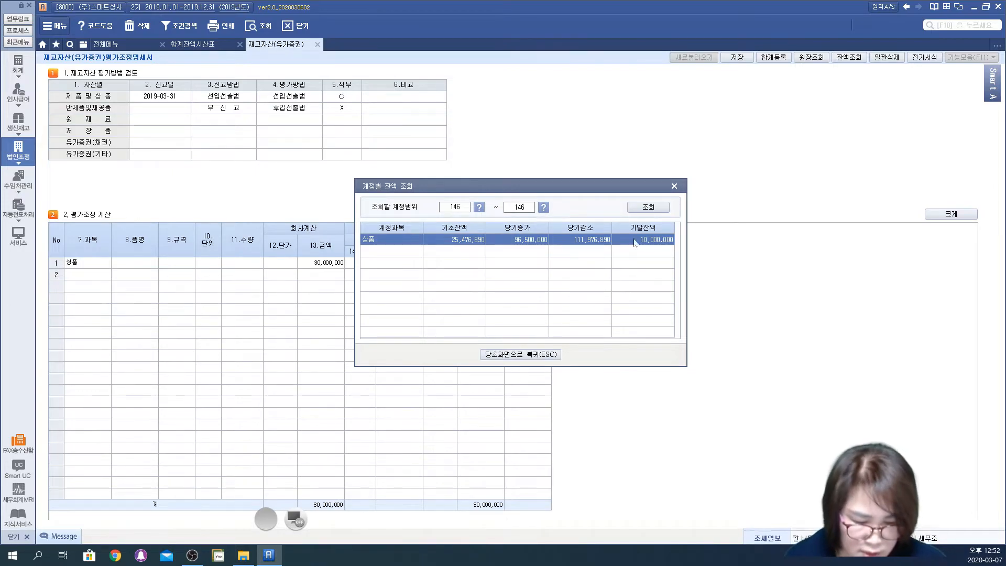
{"action": "left_click", "coordinate": [676, 185]}
- Set the 회사계산 금액 of the 상품 row to 10,000,000 in the 평가조정 계산 table
{"action": "left_click", "coordinate": [83, 266]}
{"action": "left_click", "coordinate": [139, 264]}
{"action": "left_click", "coordinate": [313, 263]}
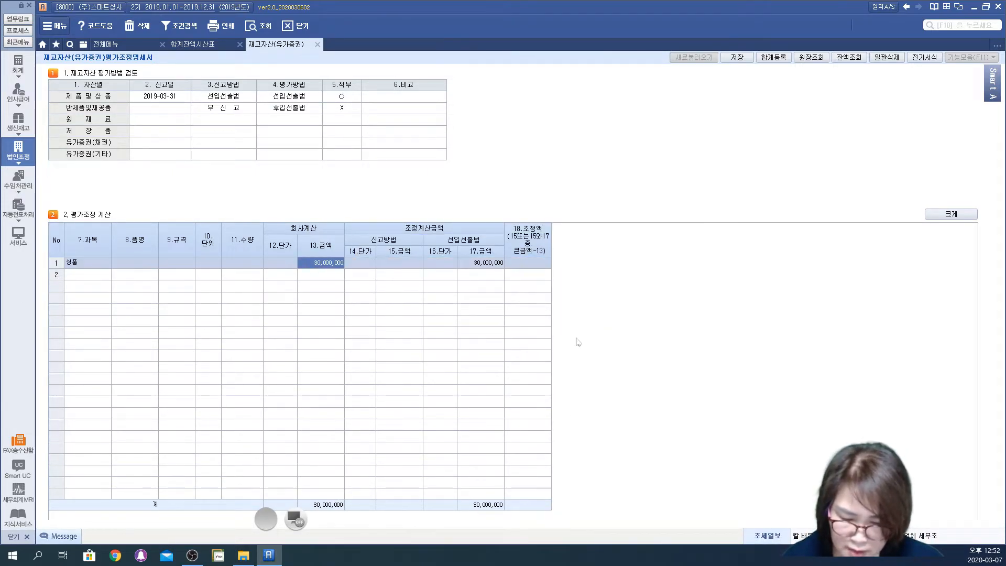
{"action": "type", "text": "10,000,000"}
{"action": "key", "text": "Return"}
- Set the 선입선출법 금액 of 상품 to 10,000,000, check the row's amounts and 조정액, and advance to row 2
{"action": "key", "text": "Return"}
{"action": "key", "text": "Return"}
{"action": "key", "text": "Return"}
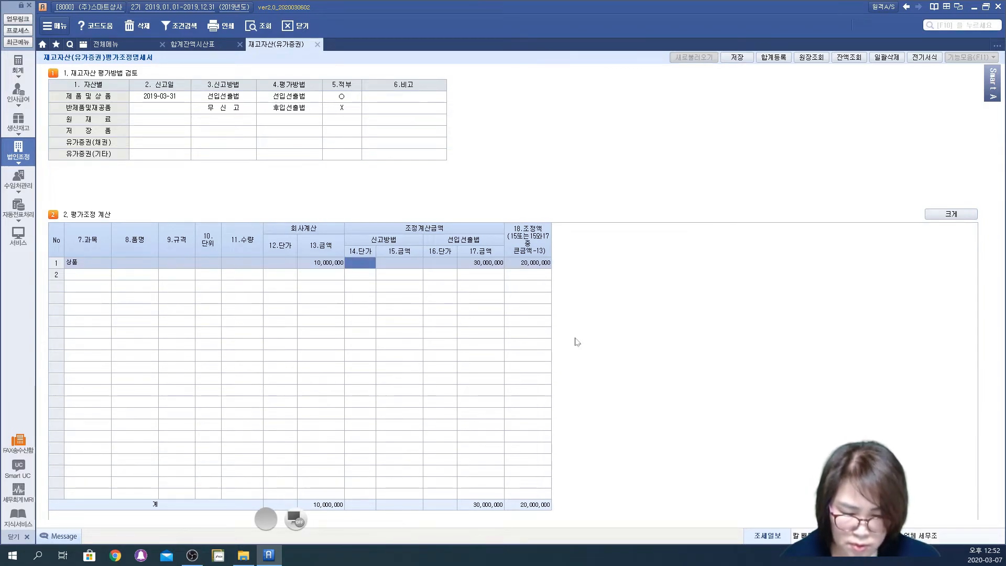
{"action": "type", "text": "10000000"}
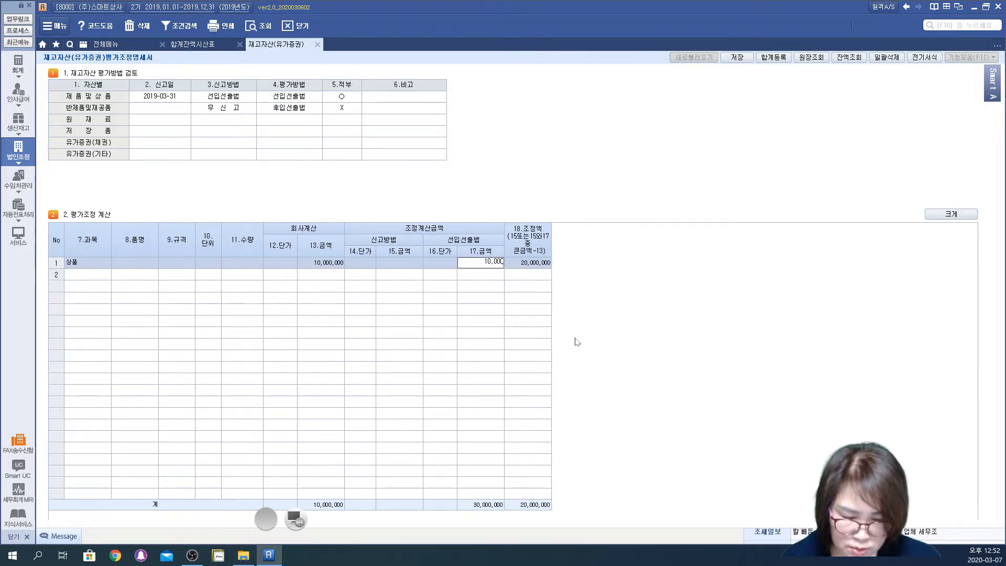
{"action": "key", "text": "Return"}
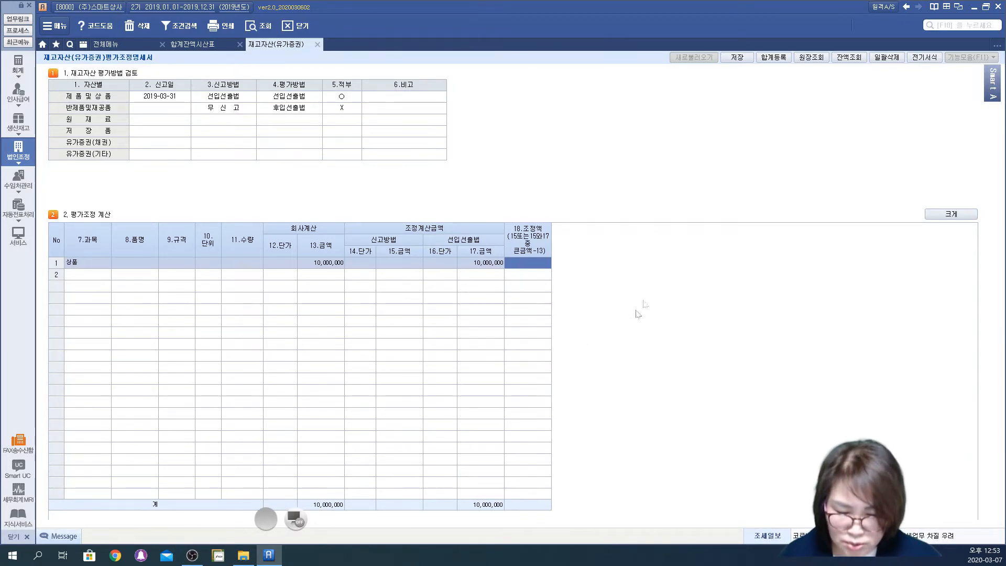
{"action": "left_click", "coordinate": [312, 267]}
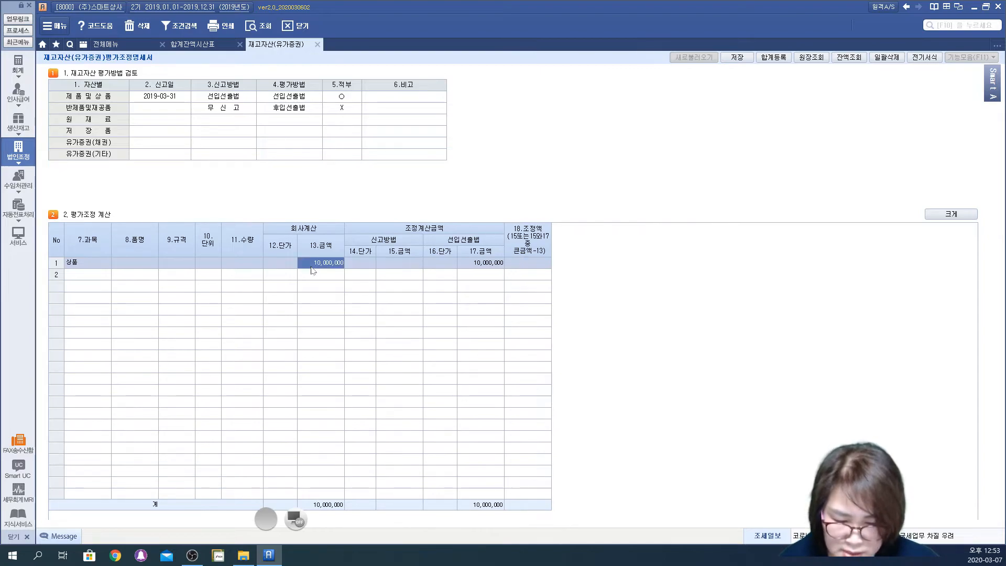
{"action": "left_click", "coordinate": [472, 264]}
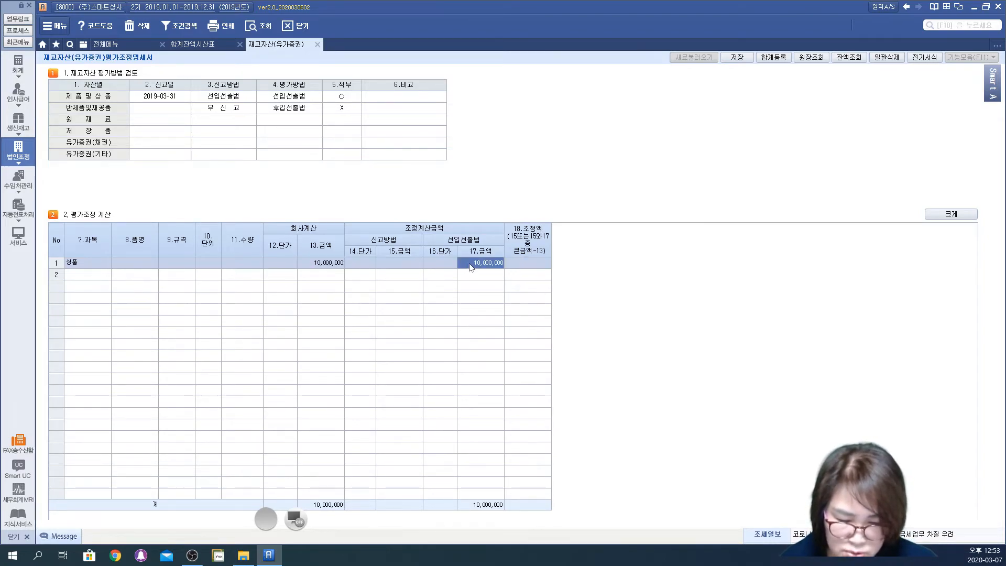
{"action": "left_click", "coordinate": [534, 264]}
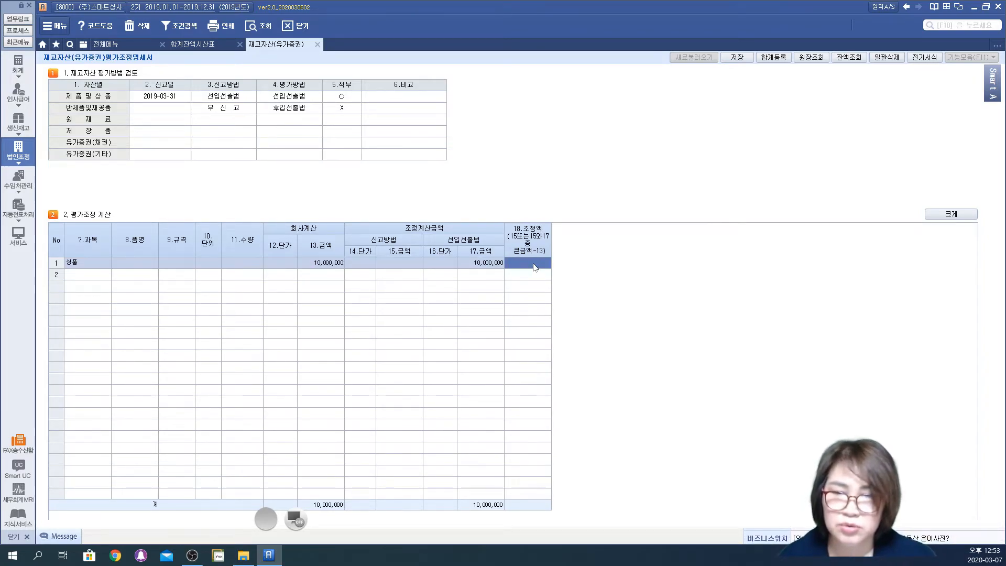
{"action": "key", "text": "Return"}
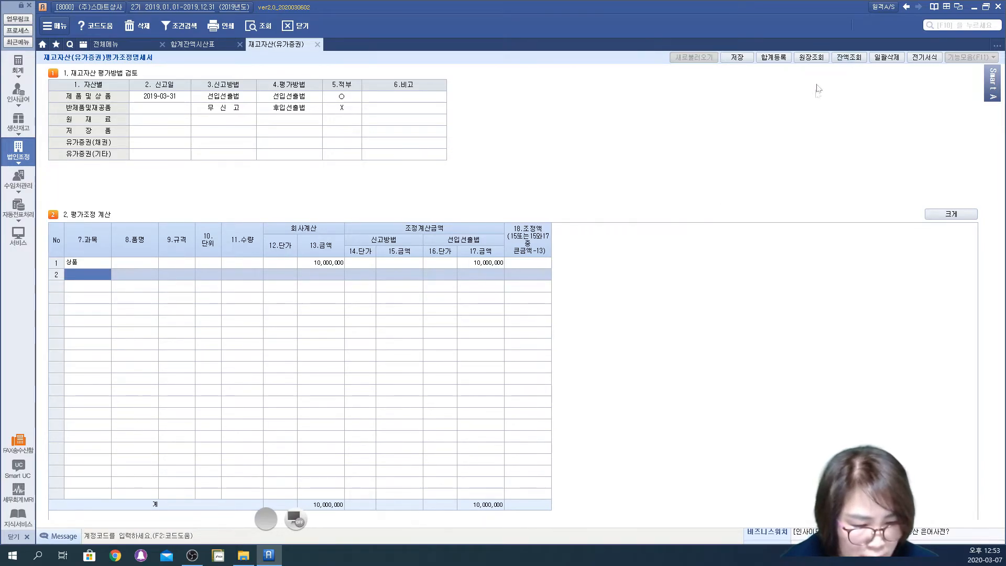
- Look up the year-end balance of 제품 in the account balance inquiry, using 150 as both ends of the account range
{"action": "left_click", "coordinate": [846, 59]}
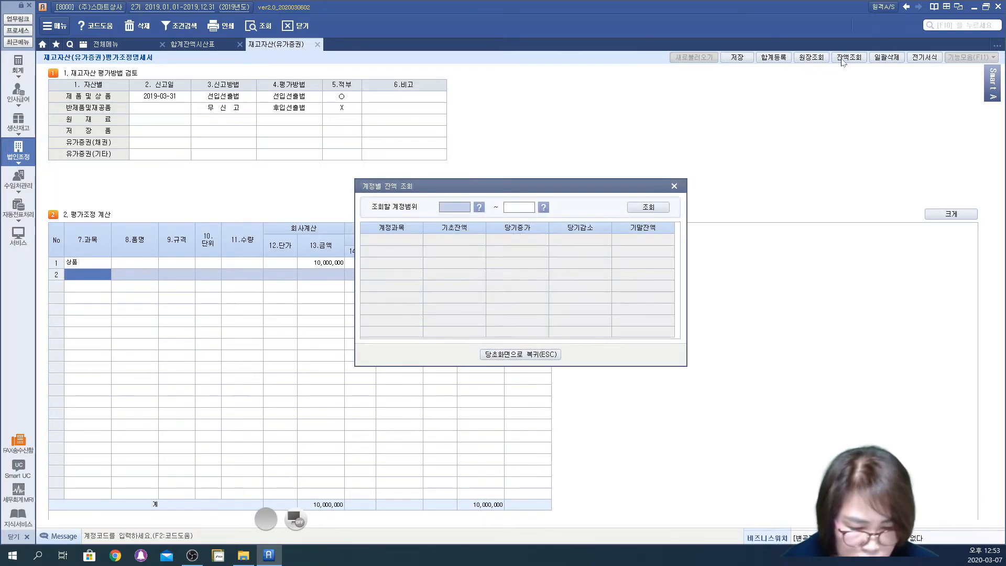
{"action": "type", "text": "150"}
{"action": "key", "text": "Return"}
{"action": "type", "text": "150"}
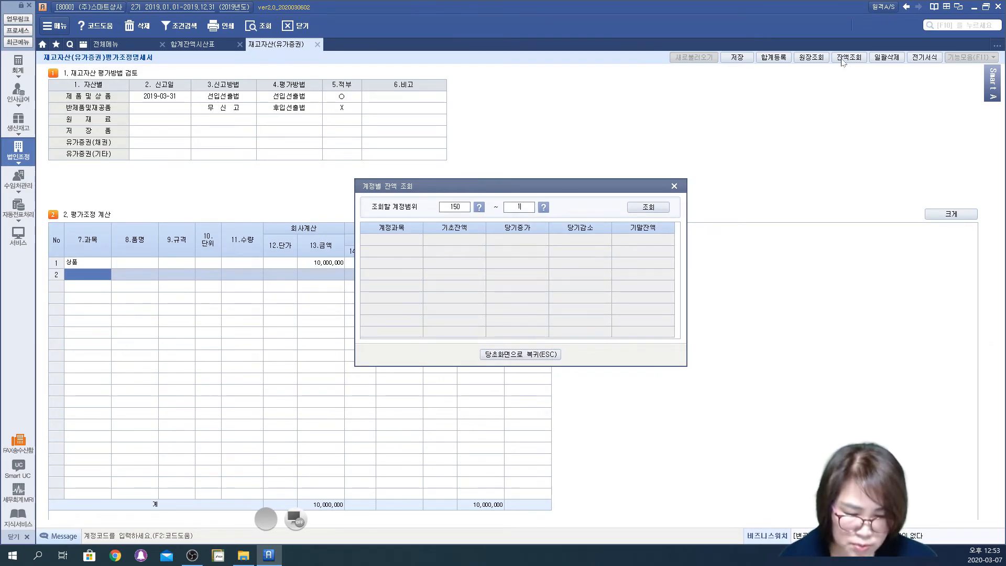
{"action": "key", "text": "Return"}
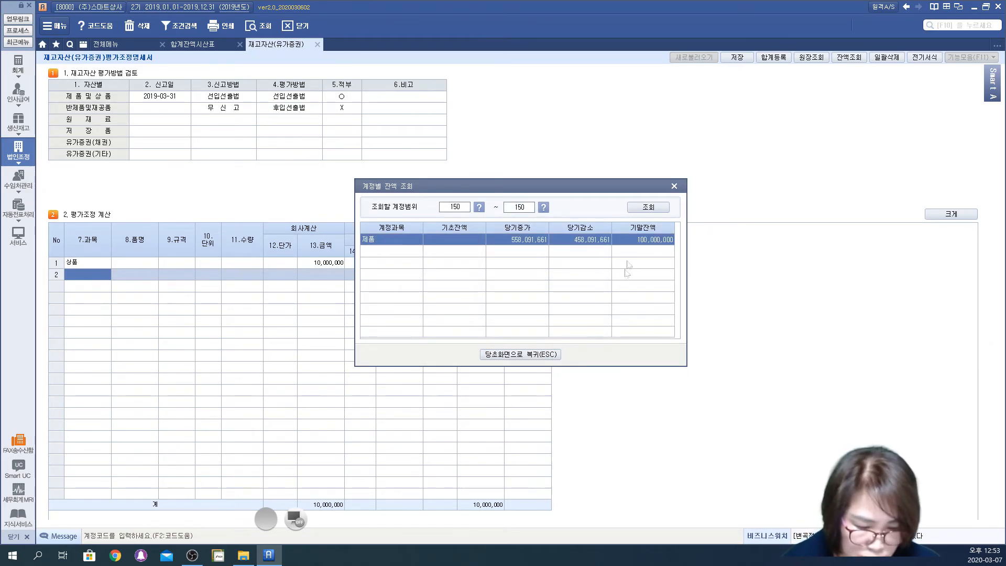
{"action": "left_click", "coordinate": [674, 186]}
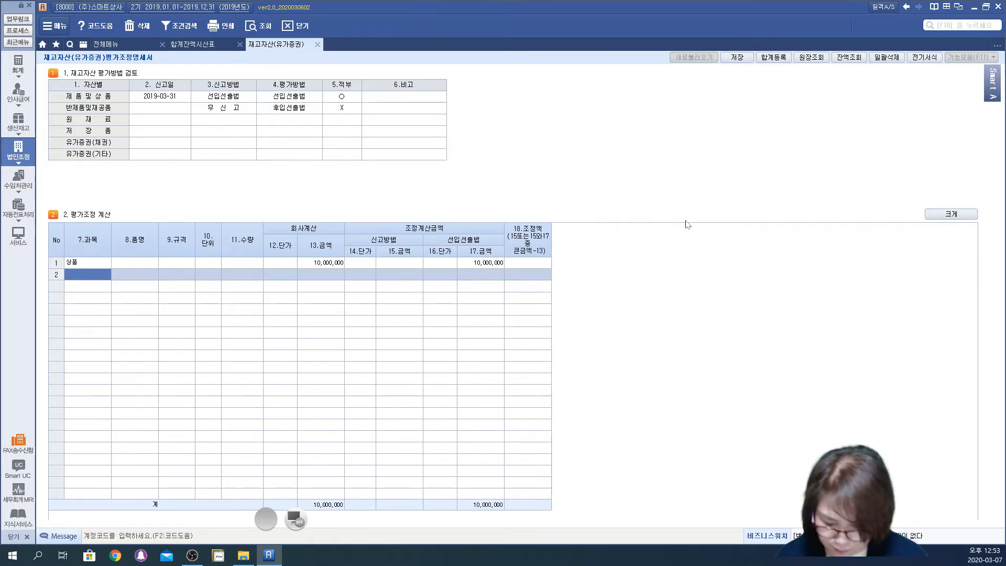
- Add 제품 (account code 150) in row 2 with a 회사계산 금액 of 100,000,000
{"action": "type", "text": "150"}
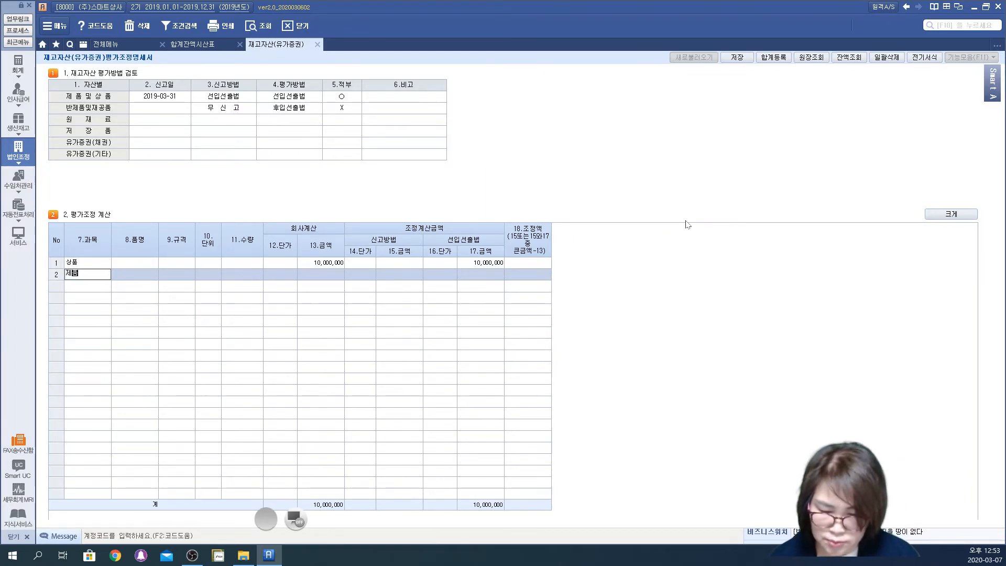
{"action": "key", "text": "Return"}
{"action": "key", "text": "Return"}
{"action": "key", "text": "Return"}
{"action": "key", "text": "Return"}
{"action": "type", "text": "100,000,00"}
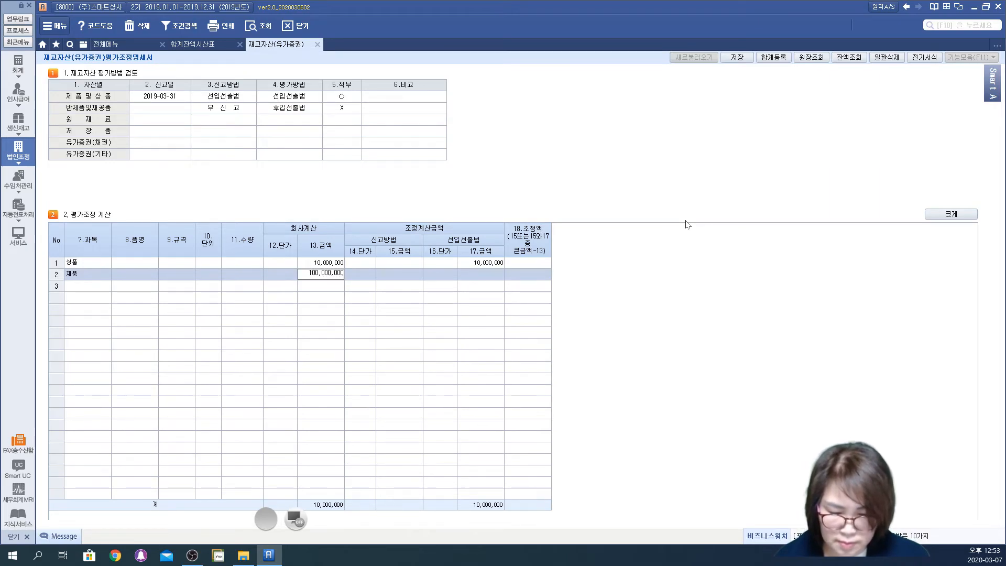
{"action": "type", "text": "0"}
- Set the 선입선출법 금액 of the 제품 row to 100,000,000
{"action": "key", "text": "Return"}
{"action": "key", "text": "Return"}
{"action": "key", "text": "Return"}
{"action": "key", "text": "Return"}
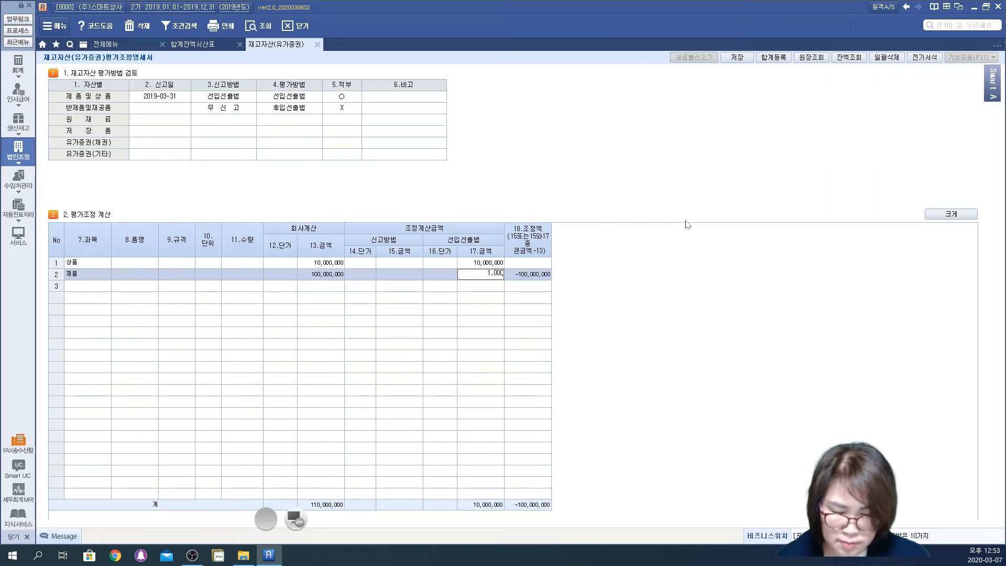
{"action": "key", "text": "Return"}
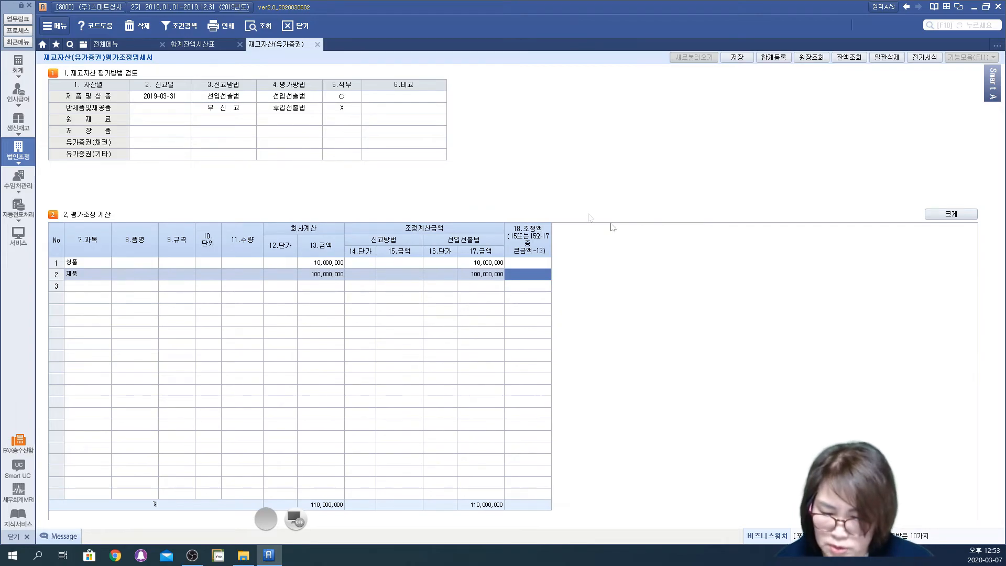
- Clear the 신고방법, 평가방법 and 적부 entries of 반제품및재공품, leaving its 신고일 blank
{"action": "left_click", "coordinate": [187, 110]}
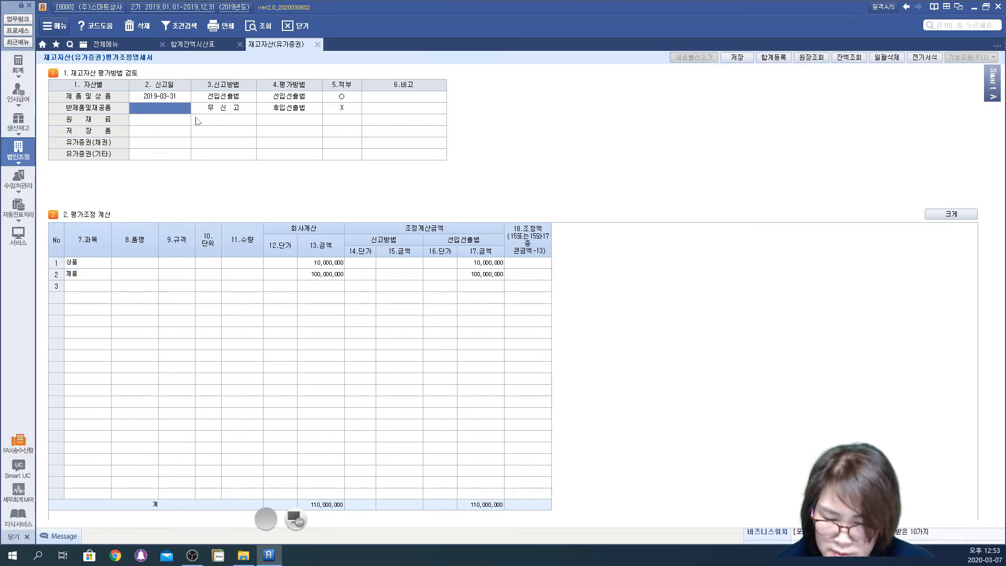
{"action": "key", "text": "Return"}
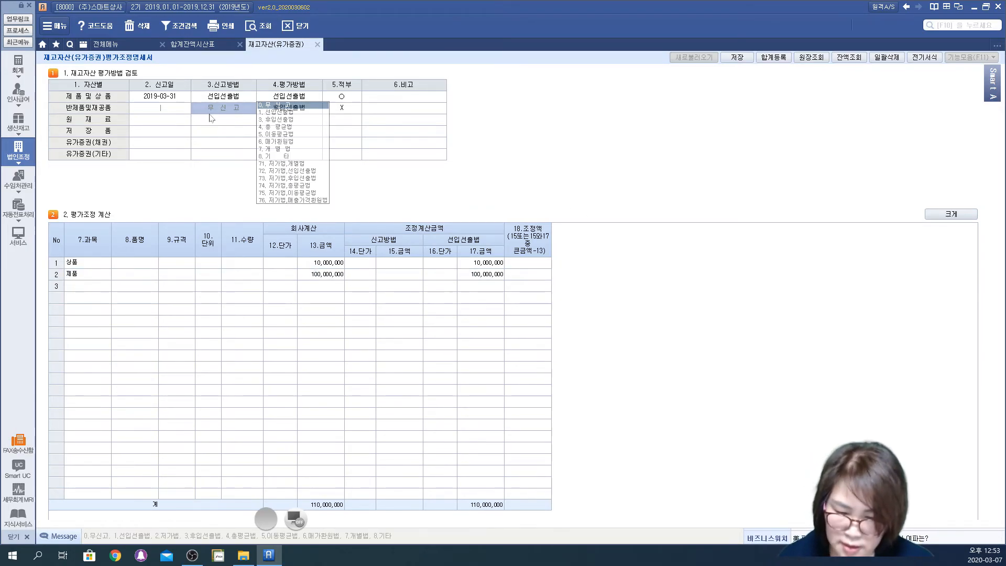
{"action": "key", "text": "Return"}
{"action": "type", "text": "3"}
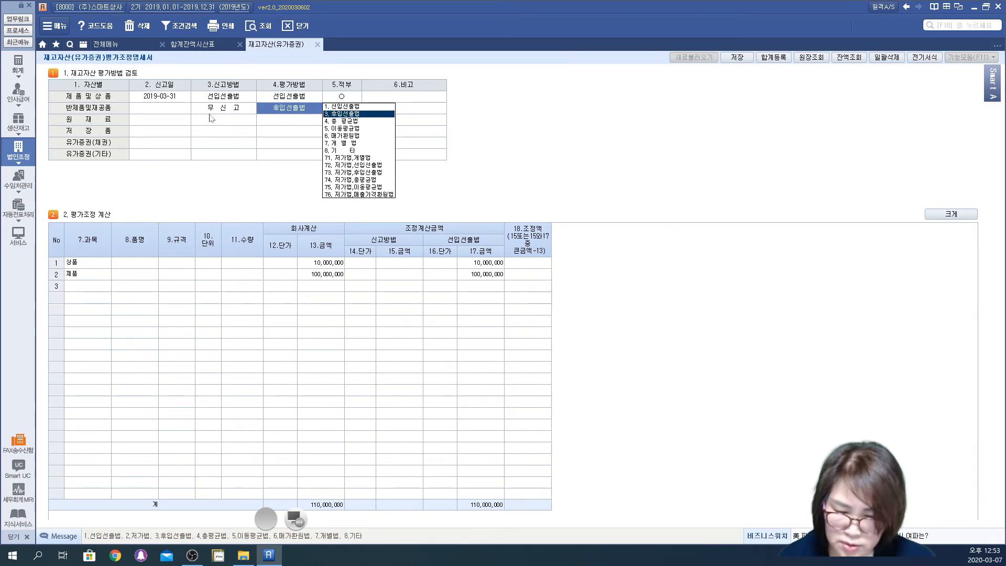
{"action": "key", "text": "Return"}
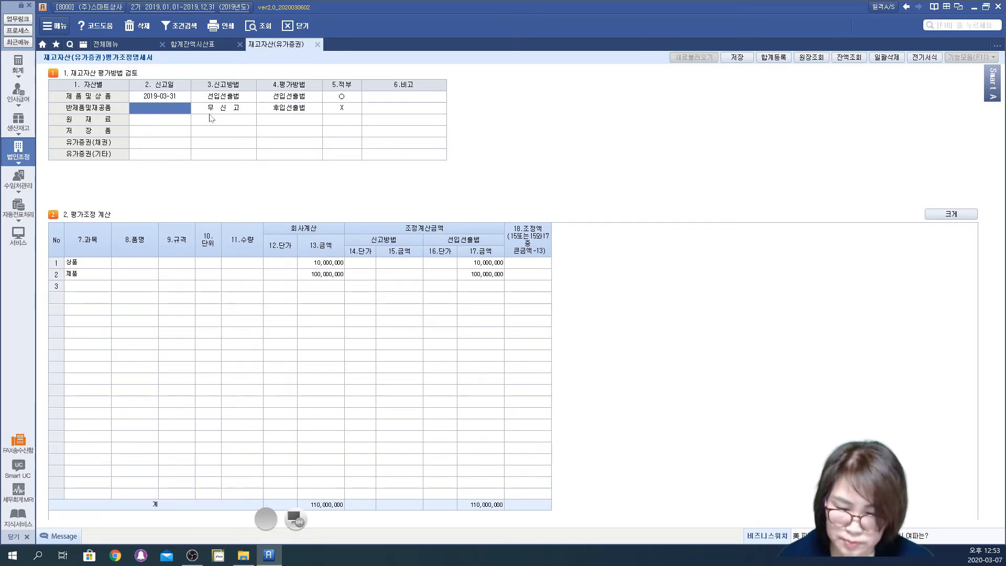
{"action": "key", "text": "Return"}
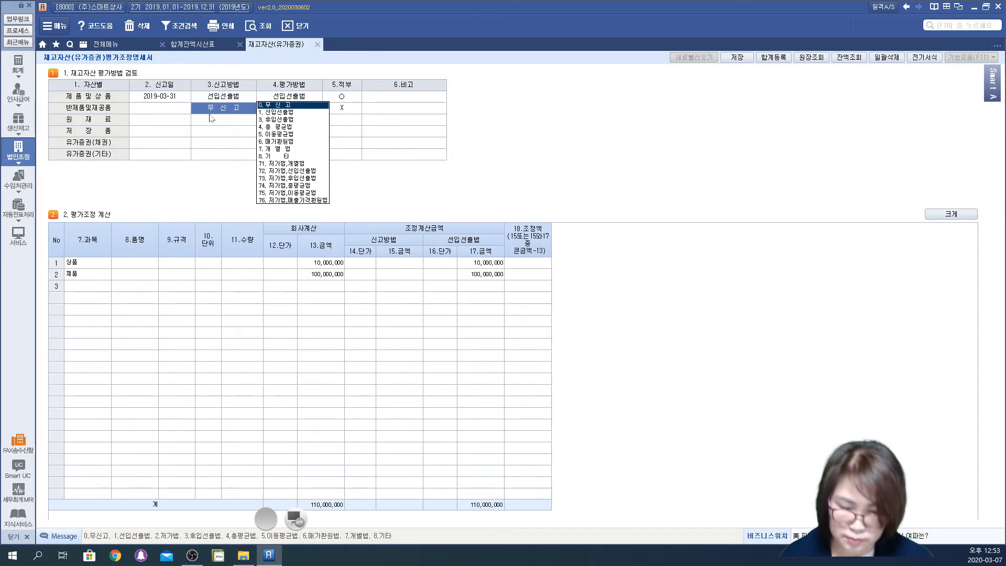
{"action": "key", "text": "Return"}
{"action": "key", "text": "Return"}
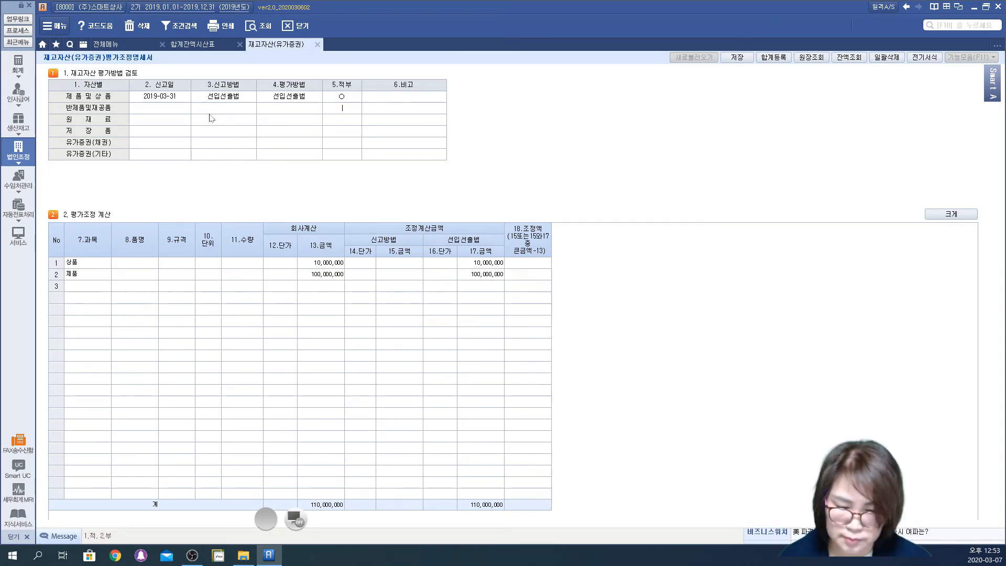
{"action": "key", "text": "Return"}
{"action": "left_click", "coordinate": [160, 98]}
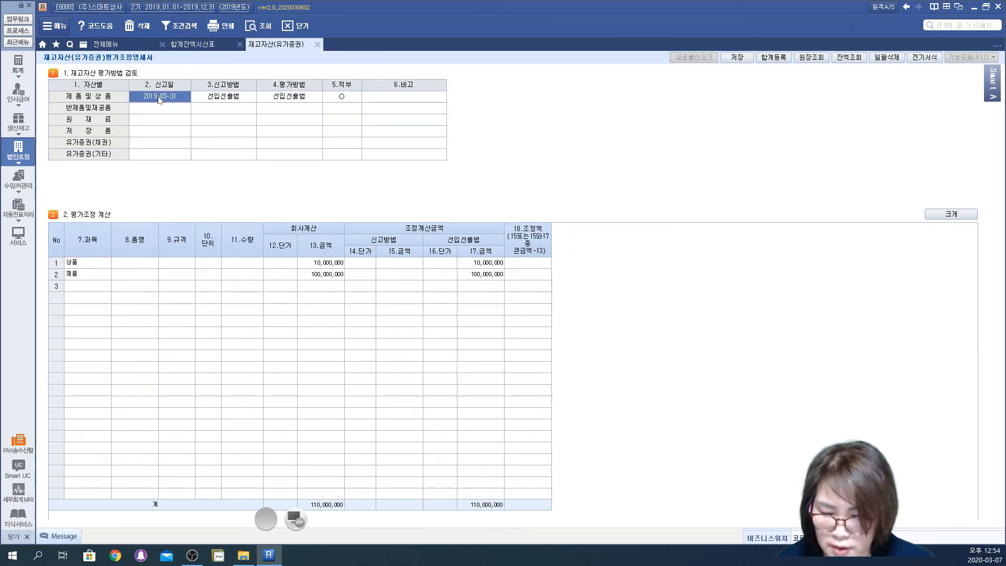
{"action": "left_click", "coordinate": [135, 265]}
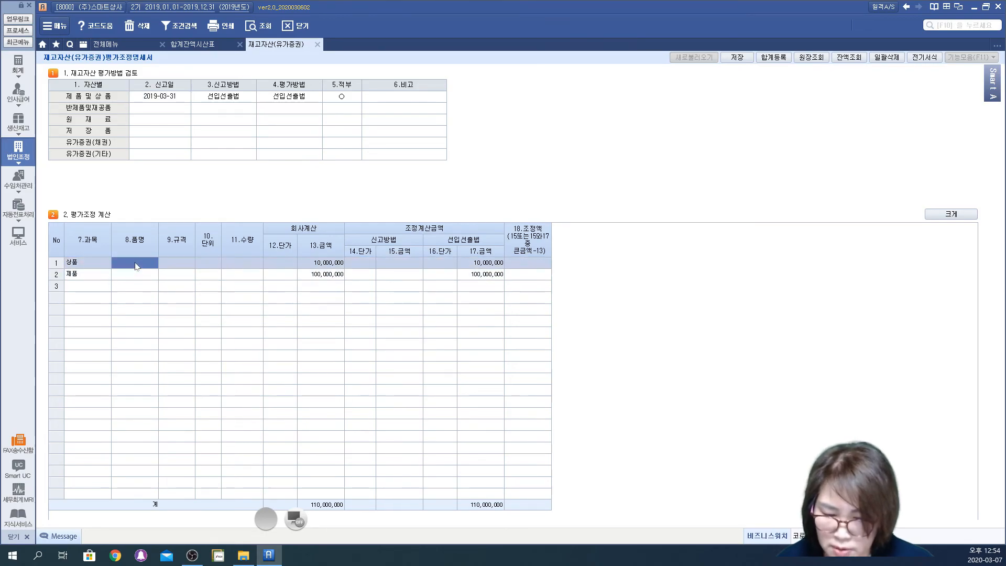